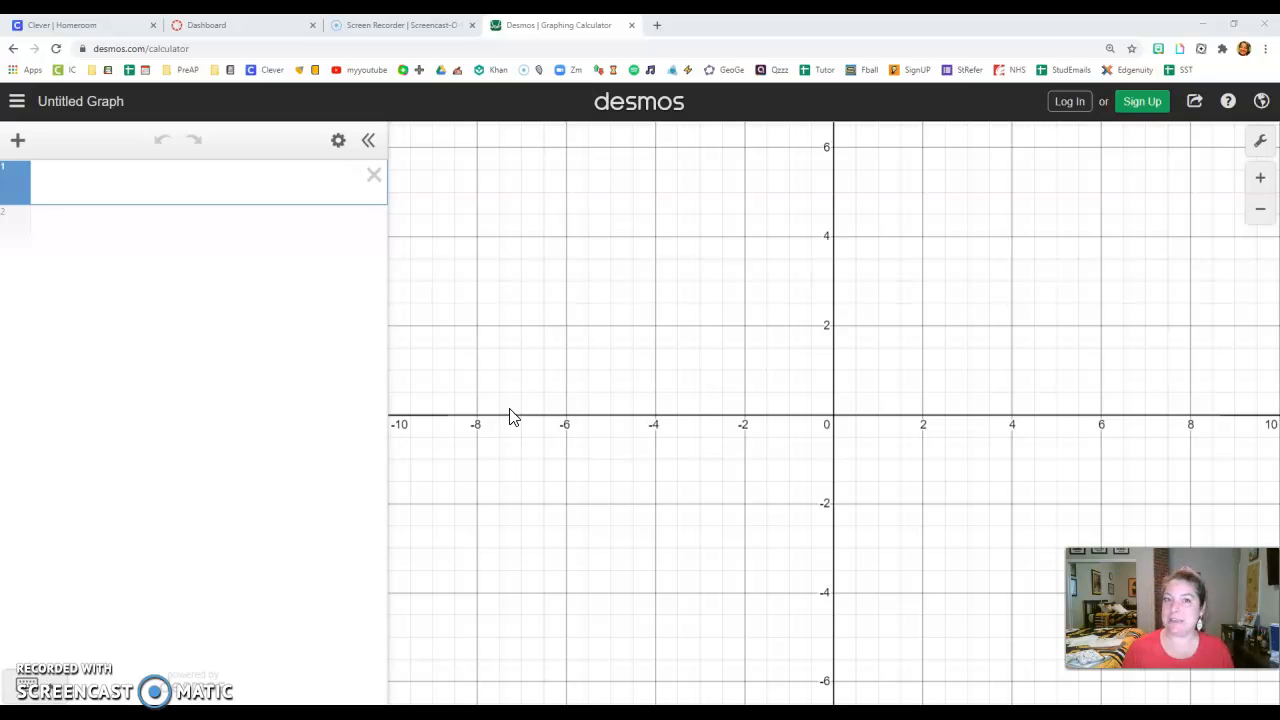
- Graph the expression 2^x and trace points along its curve
{"action": "left_click", "coordinate": [563, 422]}
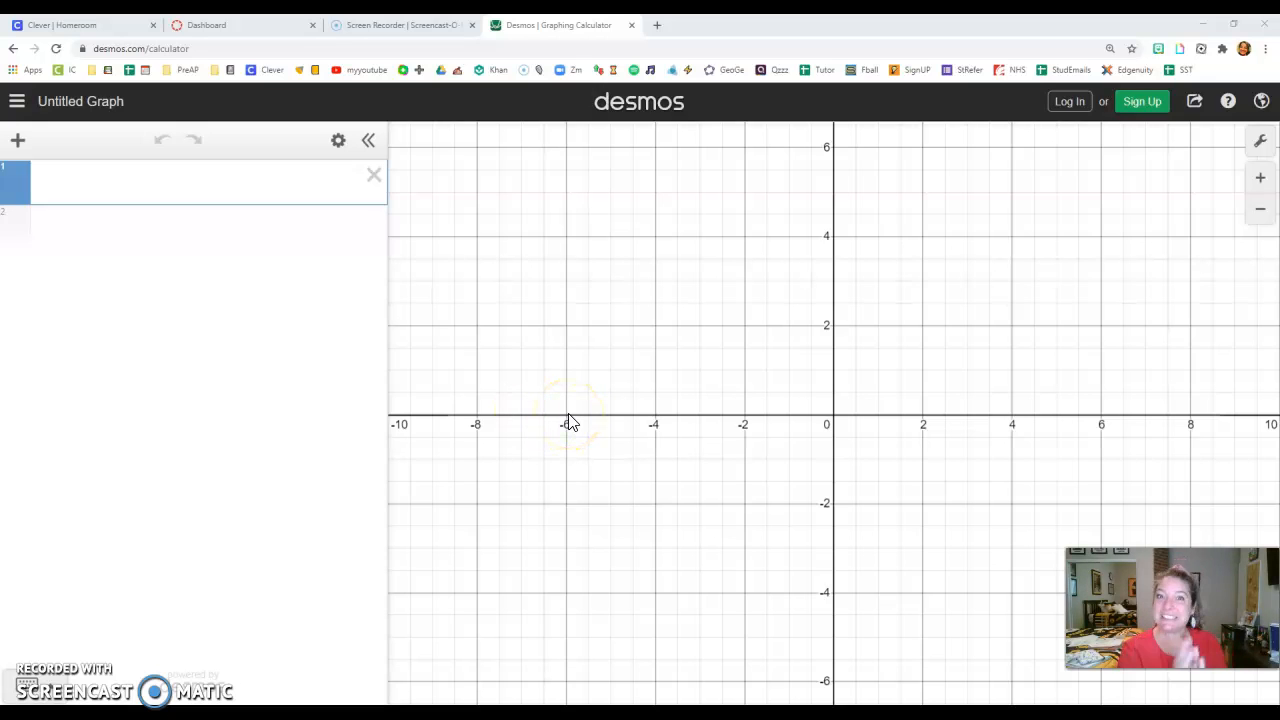
{"action": "left_click", "coordinate": [195, 187]}
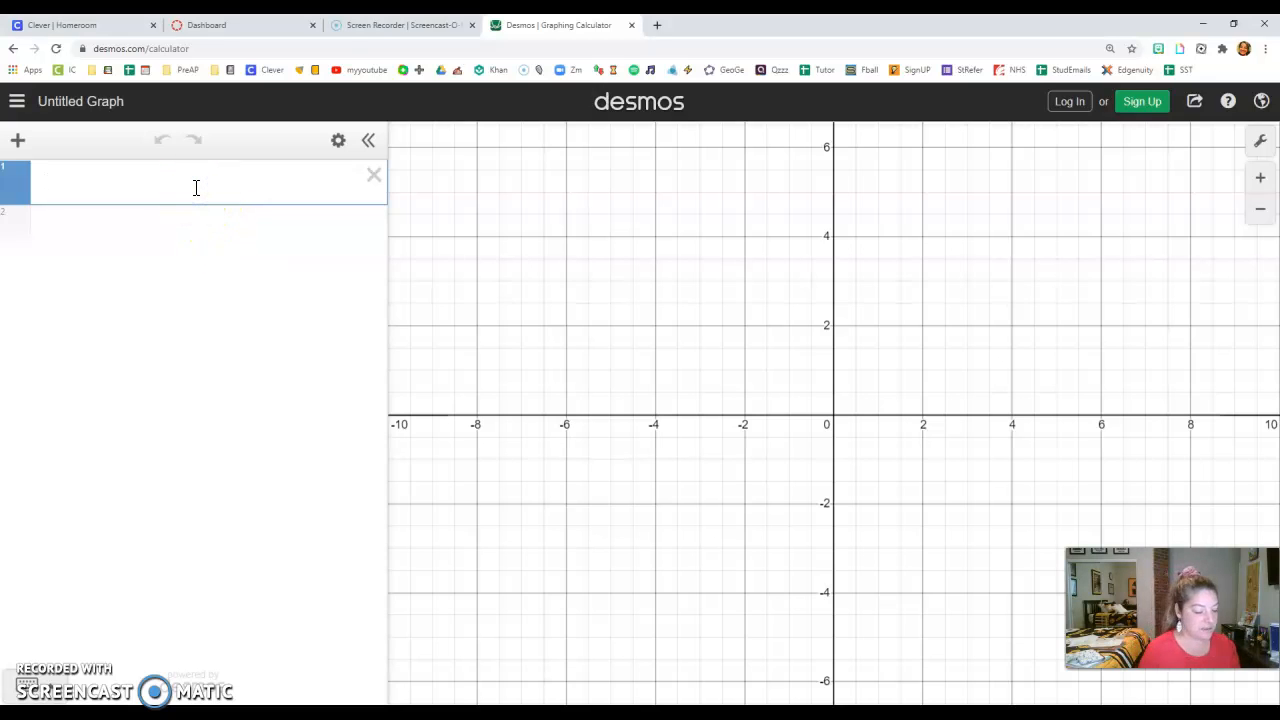
{"action": "type", "text": "2^x"}
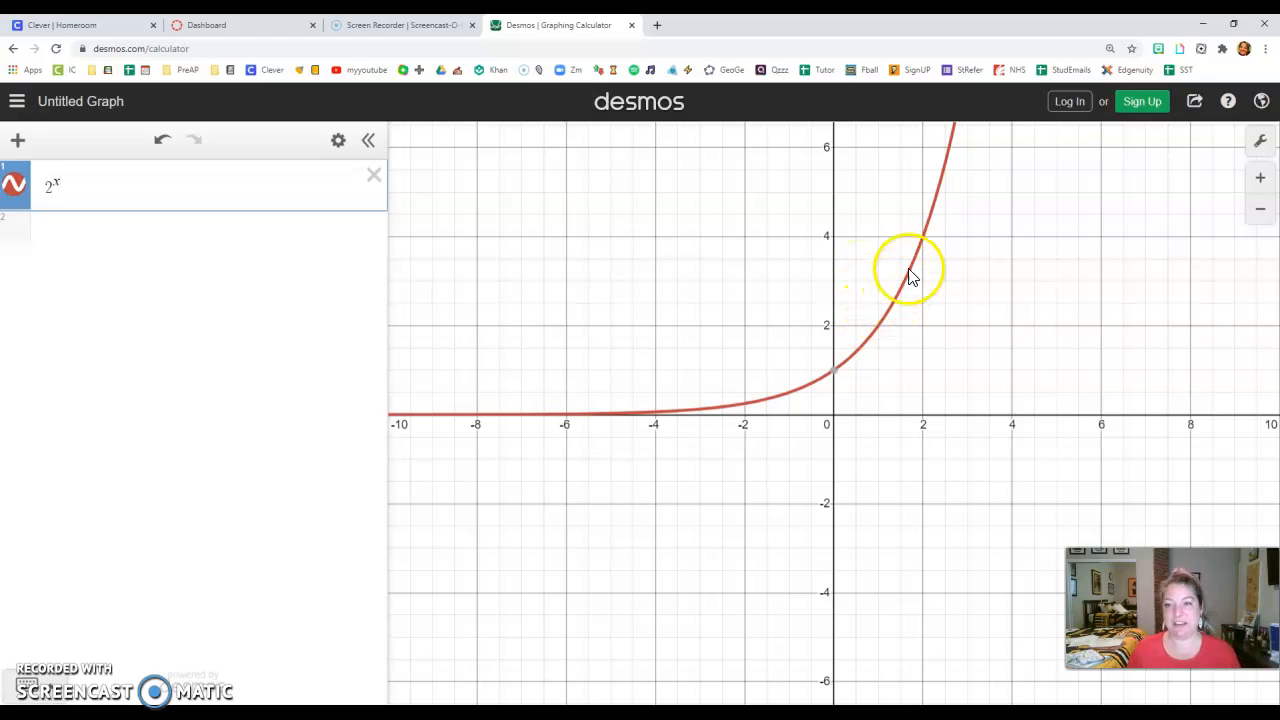
{"action": "left_click", "coordinate": [924, 242]}
{"action": "mouse_move", "coordinate": [924, 242]}
{"action": "left_mouse_down"}
{"action": "mouse_move", "coordinate": [886, 314]}
{"action": "mouse_move", "coordinate": [789, 397]}
{"action": "mouse_move", "coordinate": [718, 412]}
{"action": "mouse_move", "coordinate": [866, 349]}
{"action": "mouse_move", "coordinate": [921, 234]}
{"action": "mouse_move", "coordinate": [878, 334]}
{"action": "left_mouse_up"}
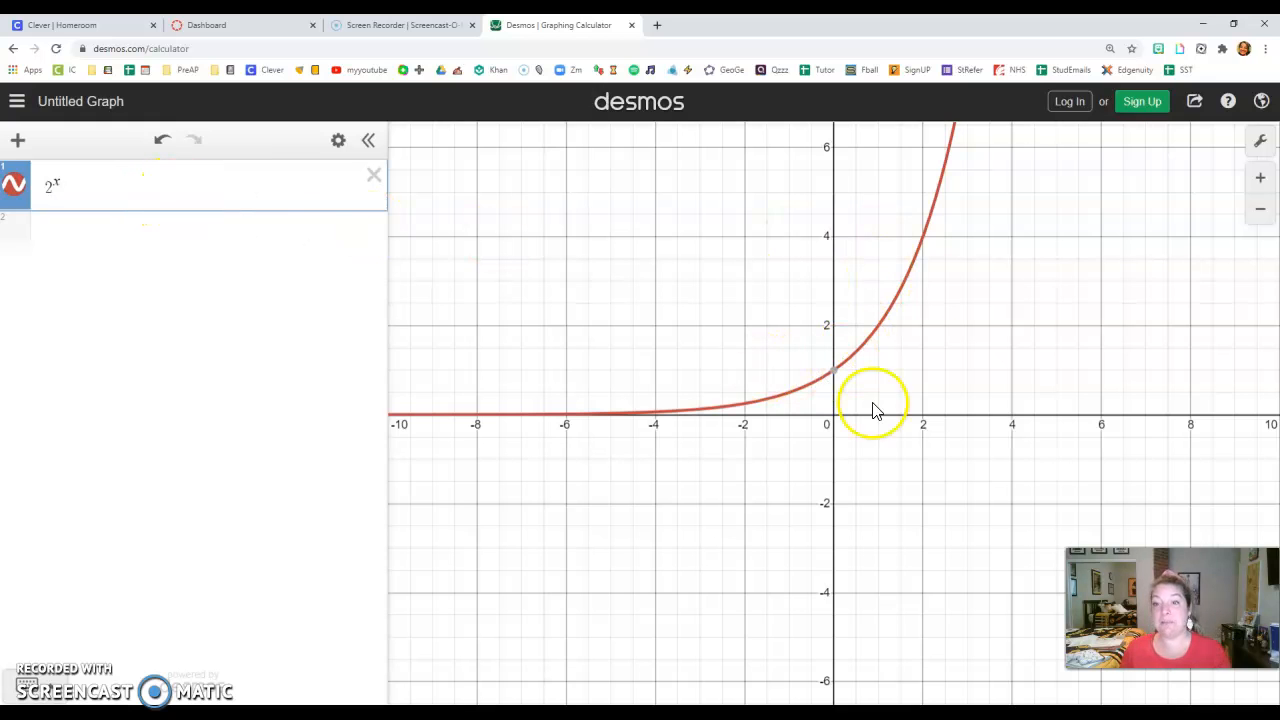
- Toggle the visibility of the 2^x curve and leave it hidden
{"action": "left_click", "coordinate": [14, 187]}
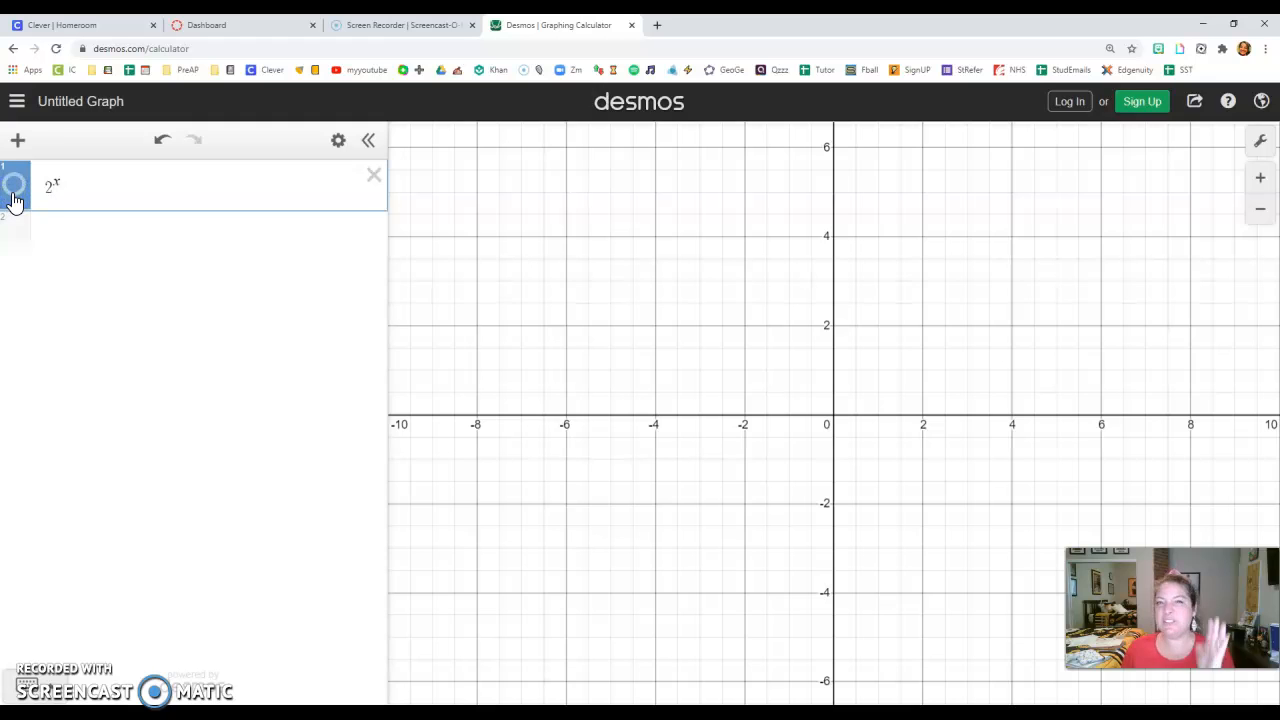
{"action": "left_click", "coordinate": [14, 190]}
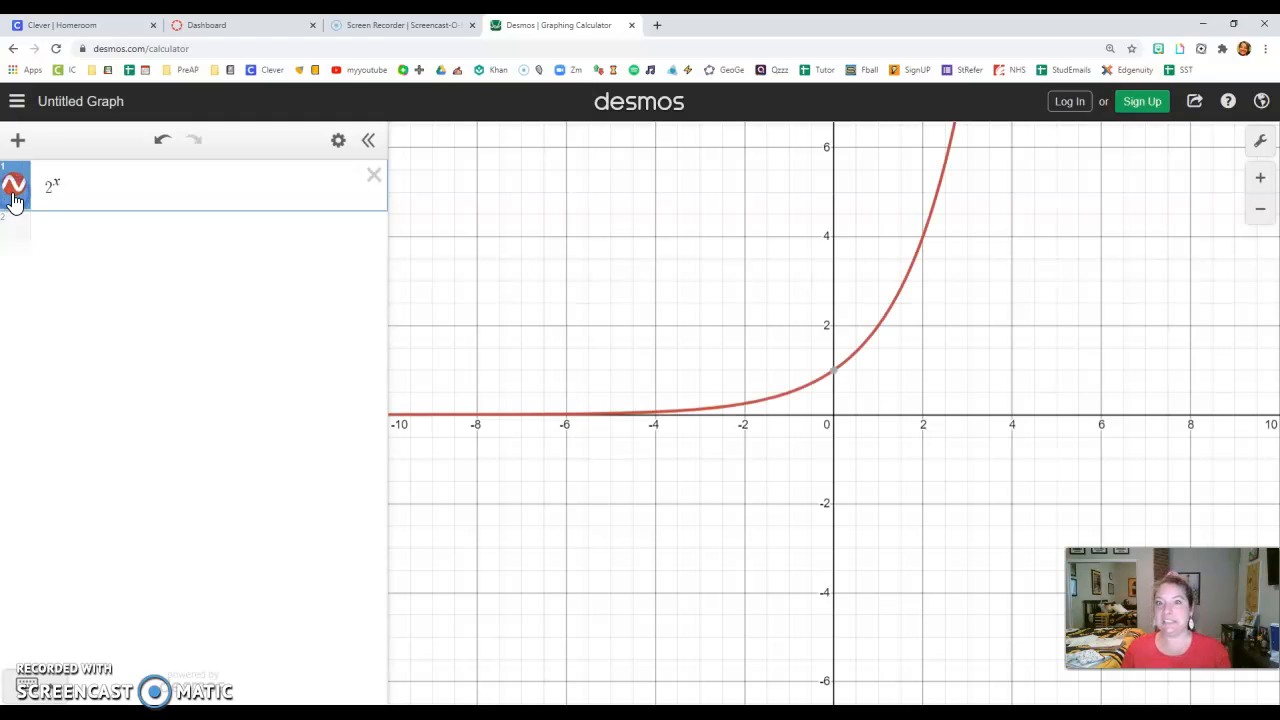
{"action": "left_click", "coordinate": [14, 190]}
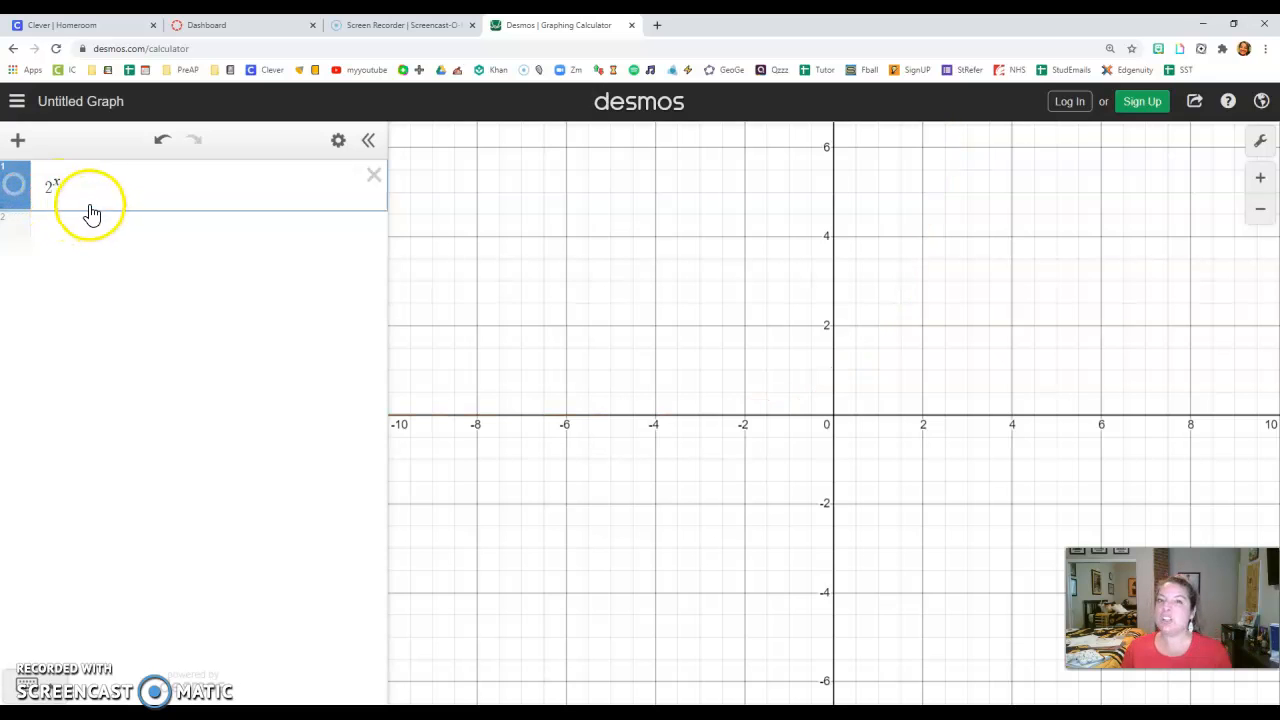
- Insert an empty table below the 2^x expression
{"action": "left_click", "coordinate": [54, 228]}
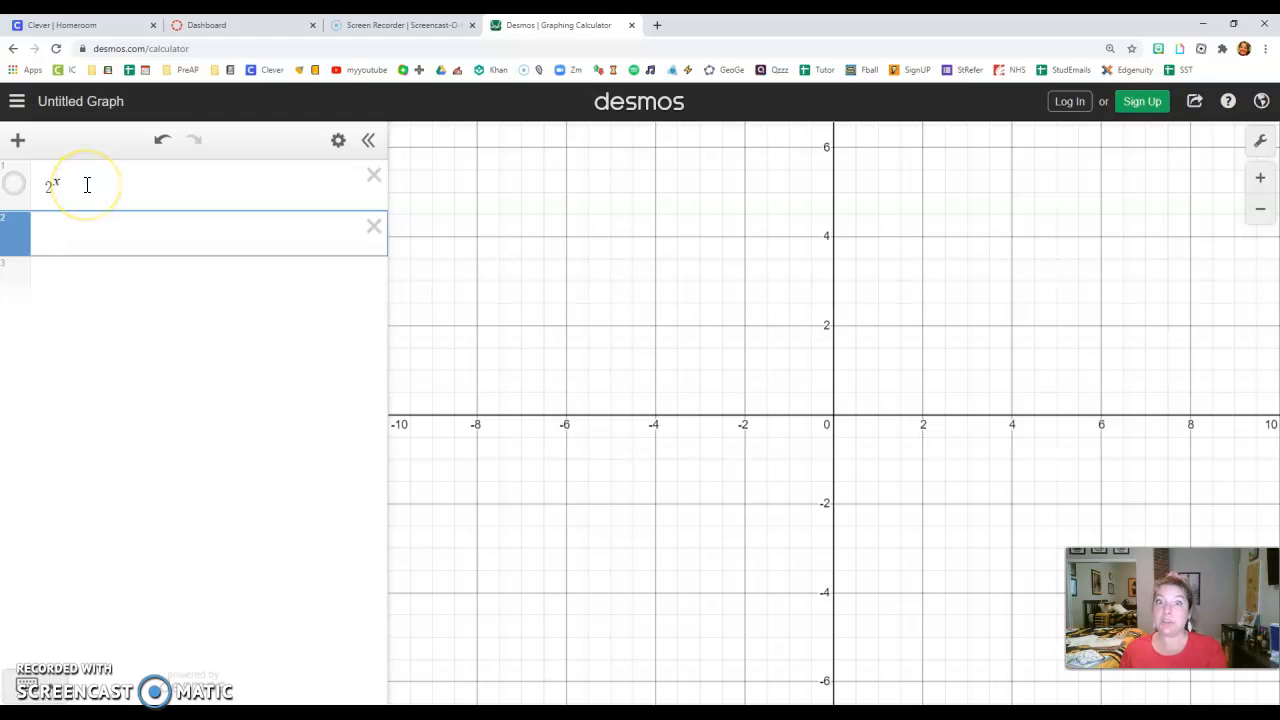
{"action": "left_click", "coordinate": [18, 141]}
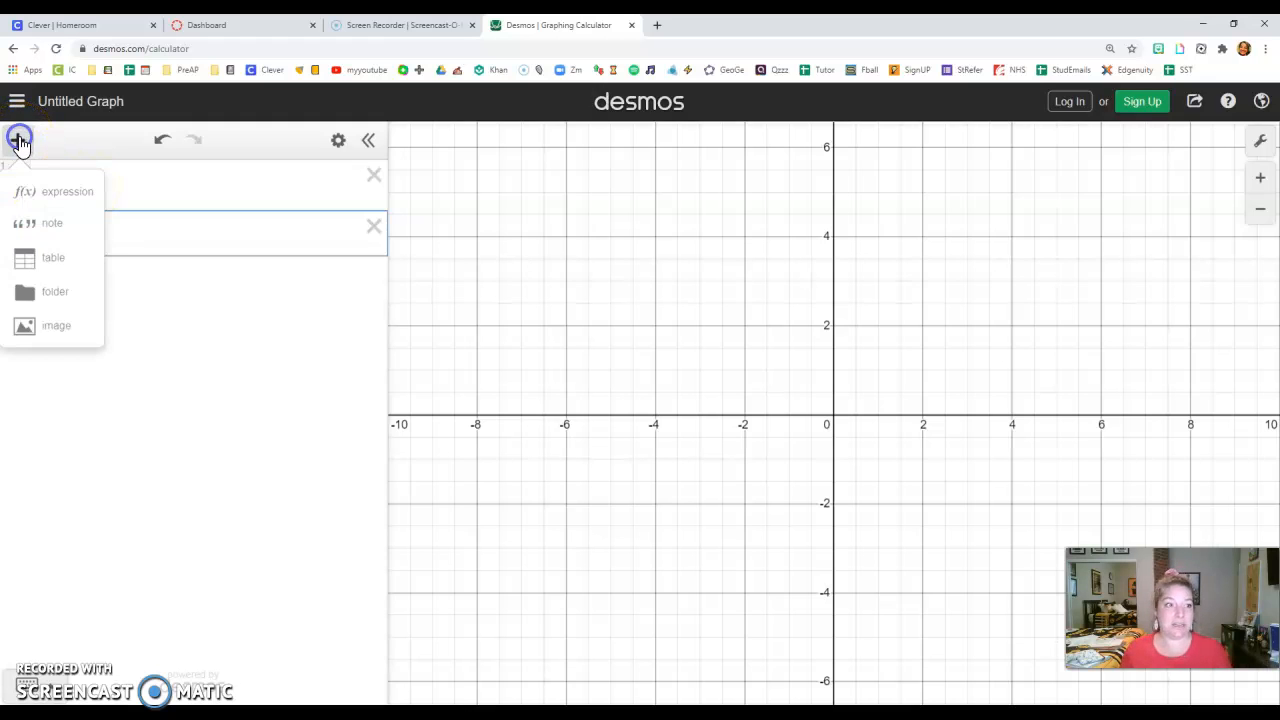
{"action": "left_click", "coordinate": [55, 263]}
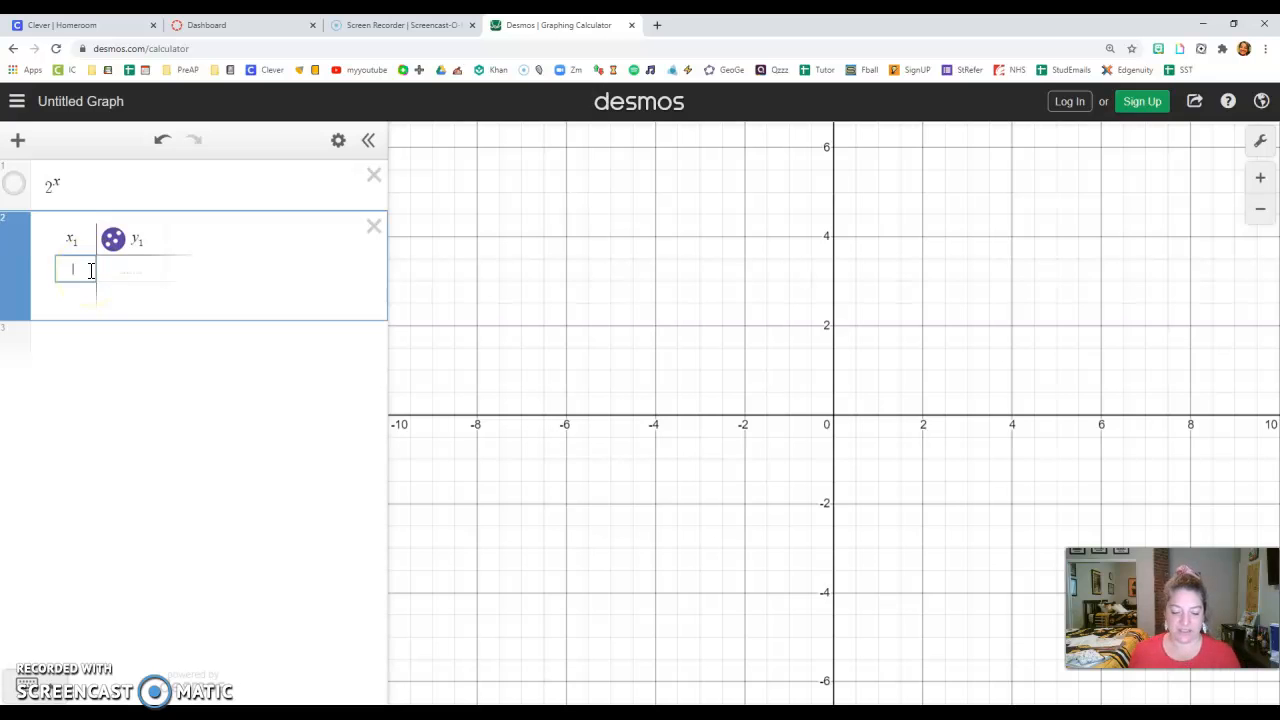
- Fill the table's x₁ column with consecutive integers from -3 to 6
{"action": "type", "text": "-3"}
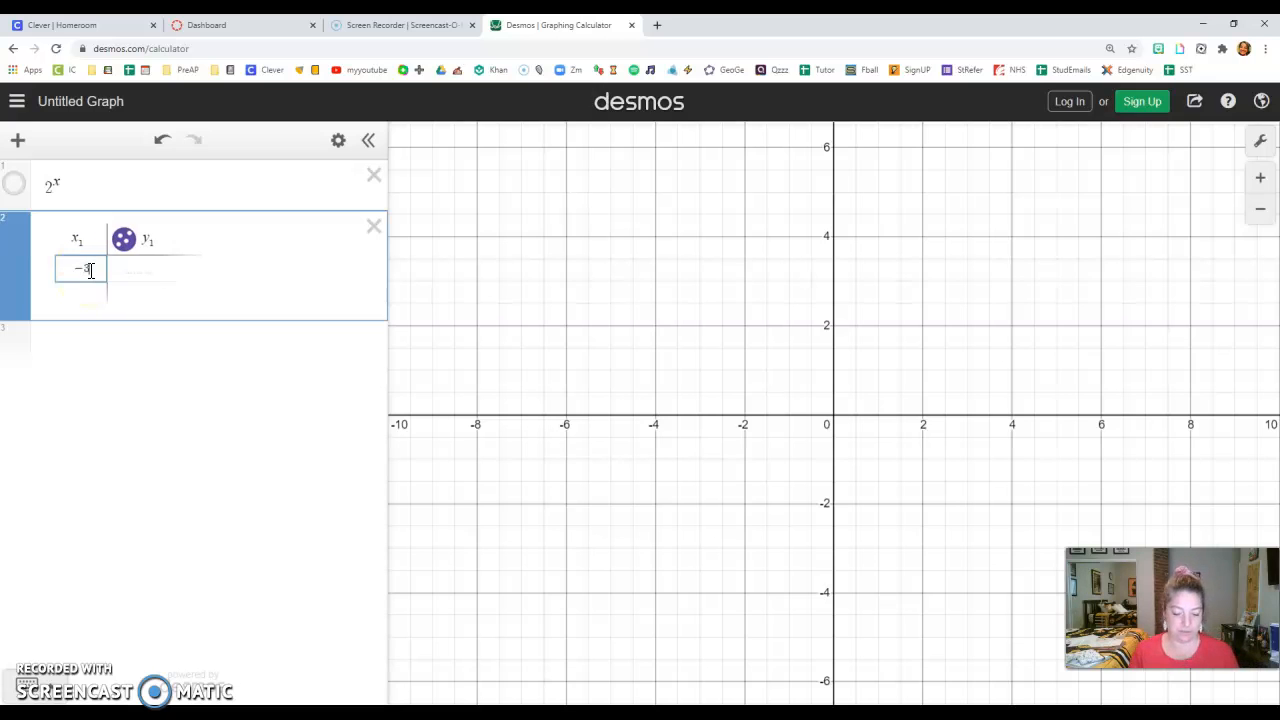
{"action": "key", "text": "Return"}
{"action": "type", "text": "-2"}
{"action": "key", "text": "Return"}
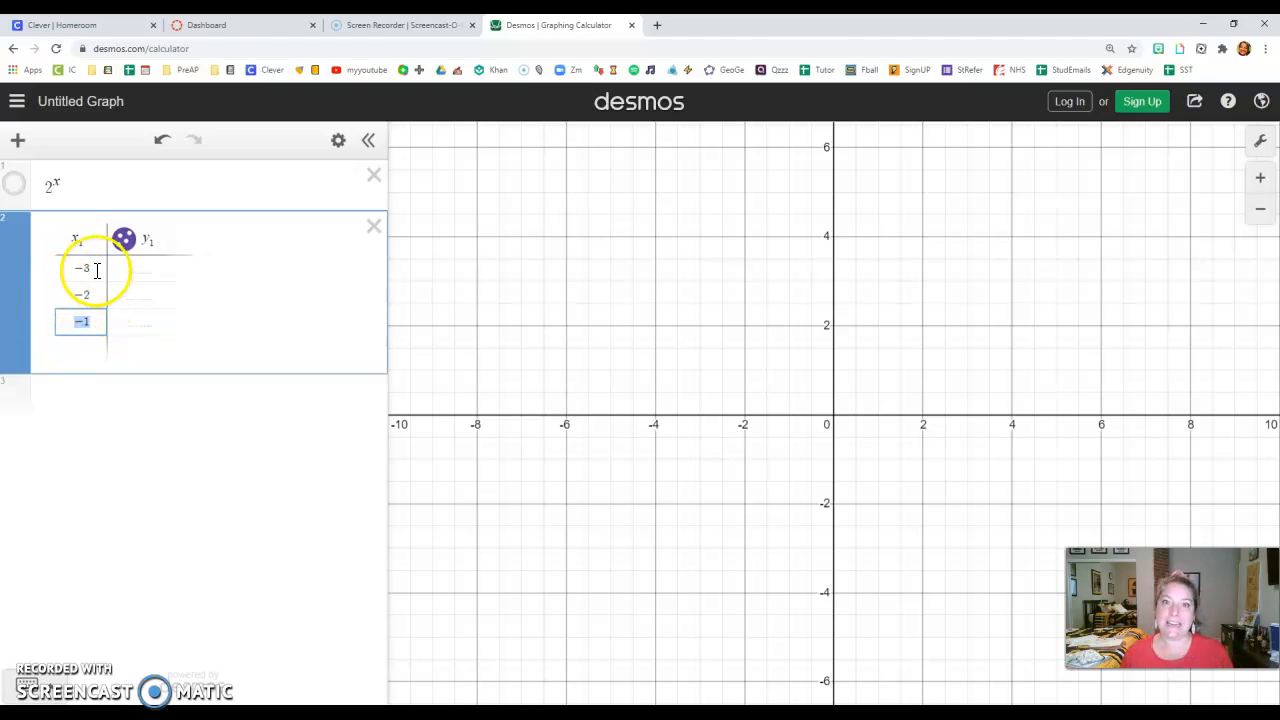
{"action": "key", "text": "Return"}
{"action": "key", "text": "Return"}
{"action": "key", "text": "Return"}
{"action": "key", "text": "Return"}
{"action": "key", "text": "Return"}
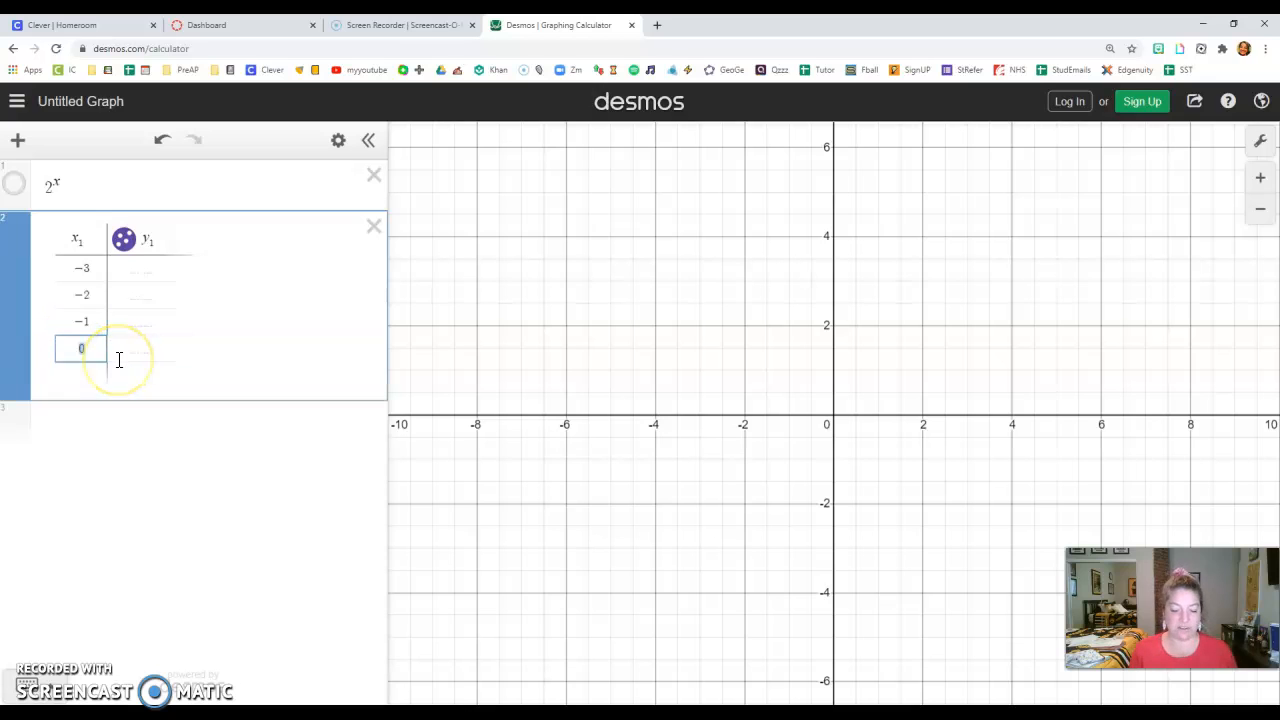
{"action": "key", "text": "Return"}
{"action": "key", "text": "Return"}
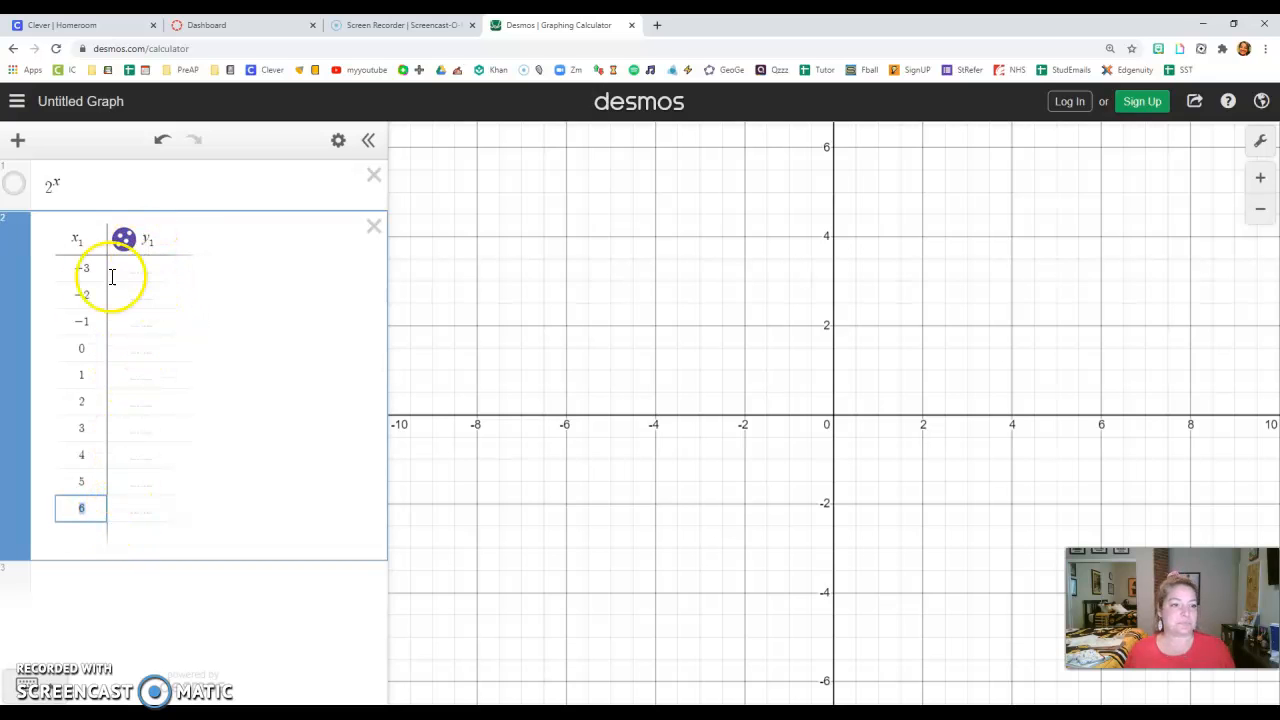
- Set the heading of the table's second column to 2^(x₁) so its values are calculated
{"action": "left_click", "coordinate": [157, 241]}
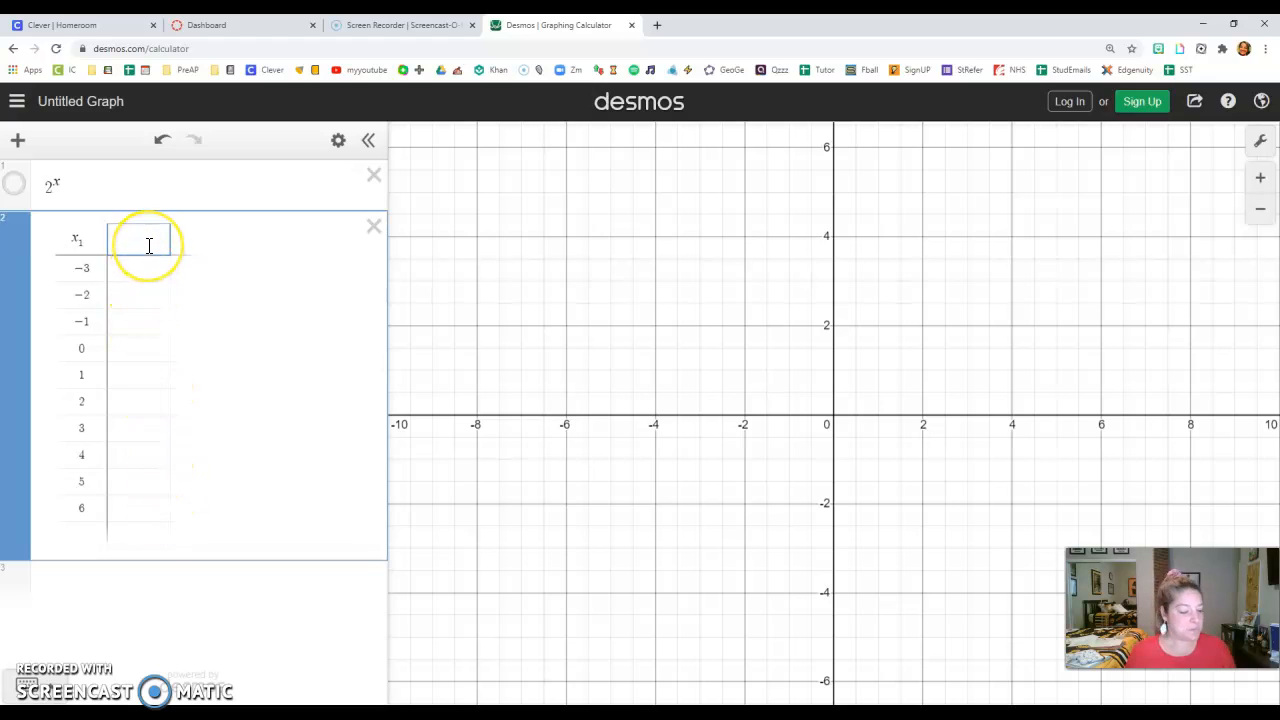
{"action": "type", "text": "2"}
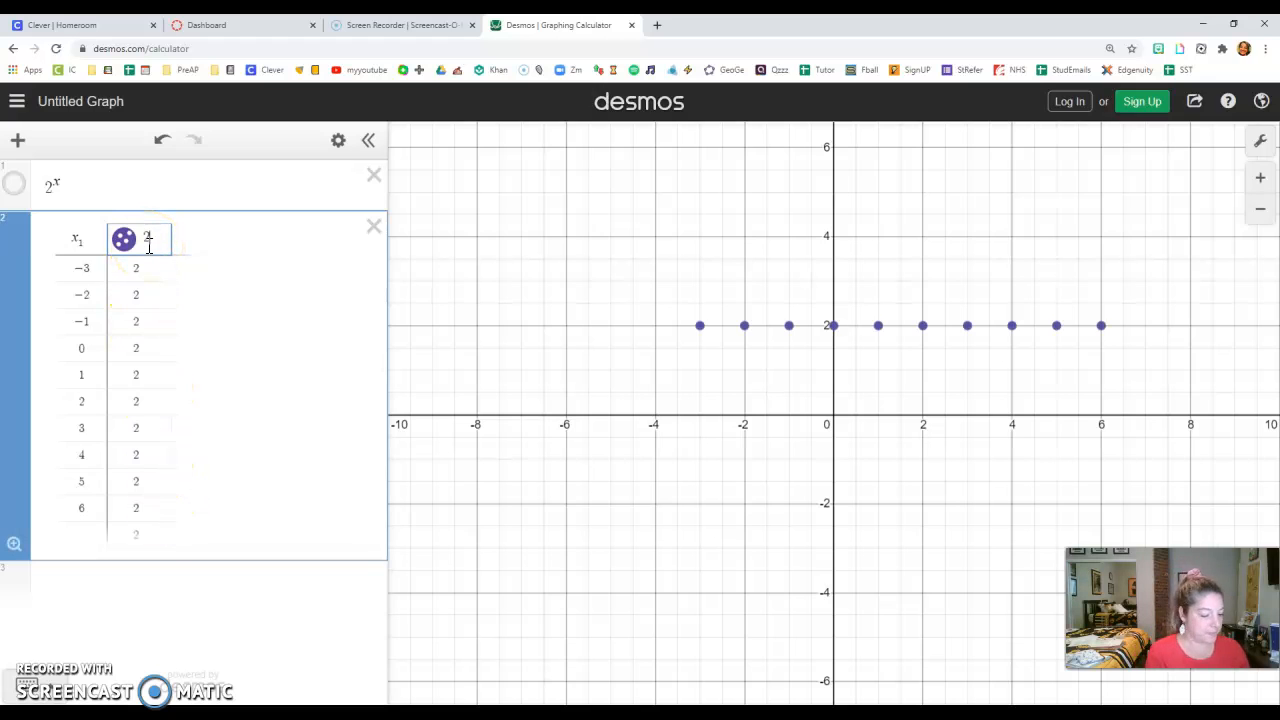
{"action": "type", "text": "^"}
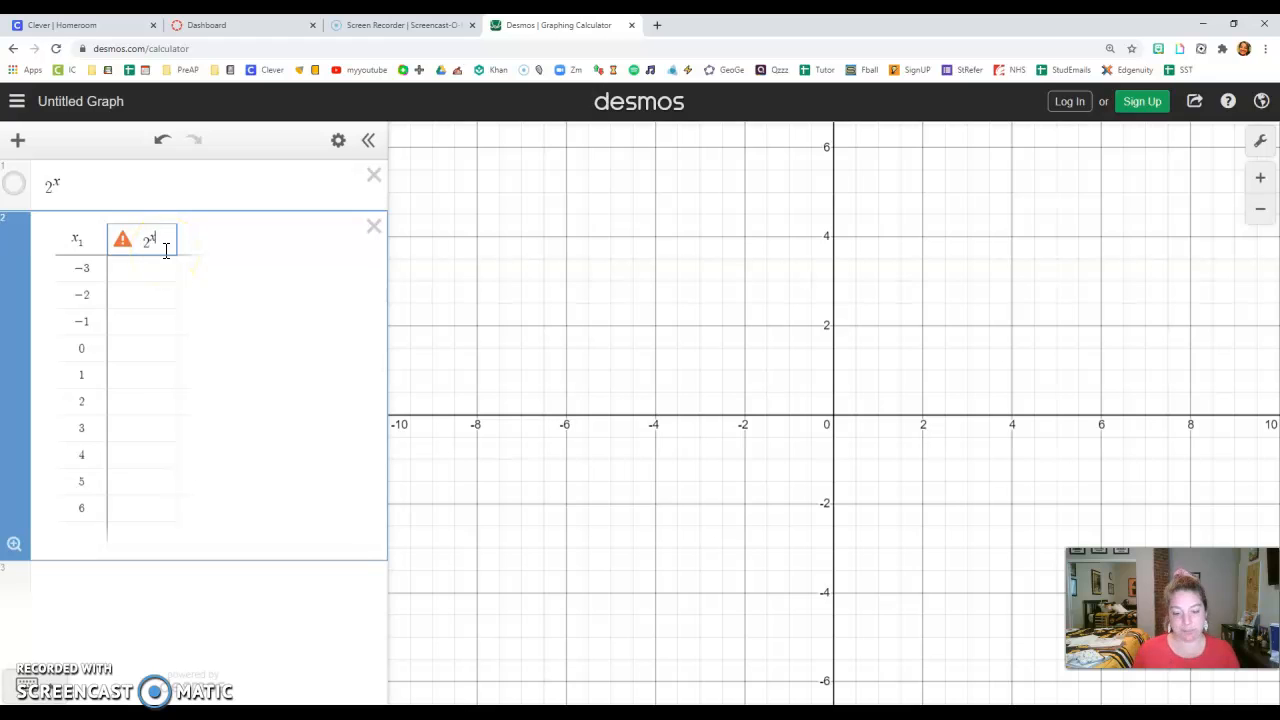
{"action": "type", "text": "1"}
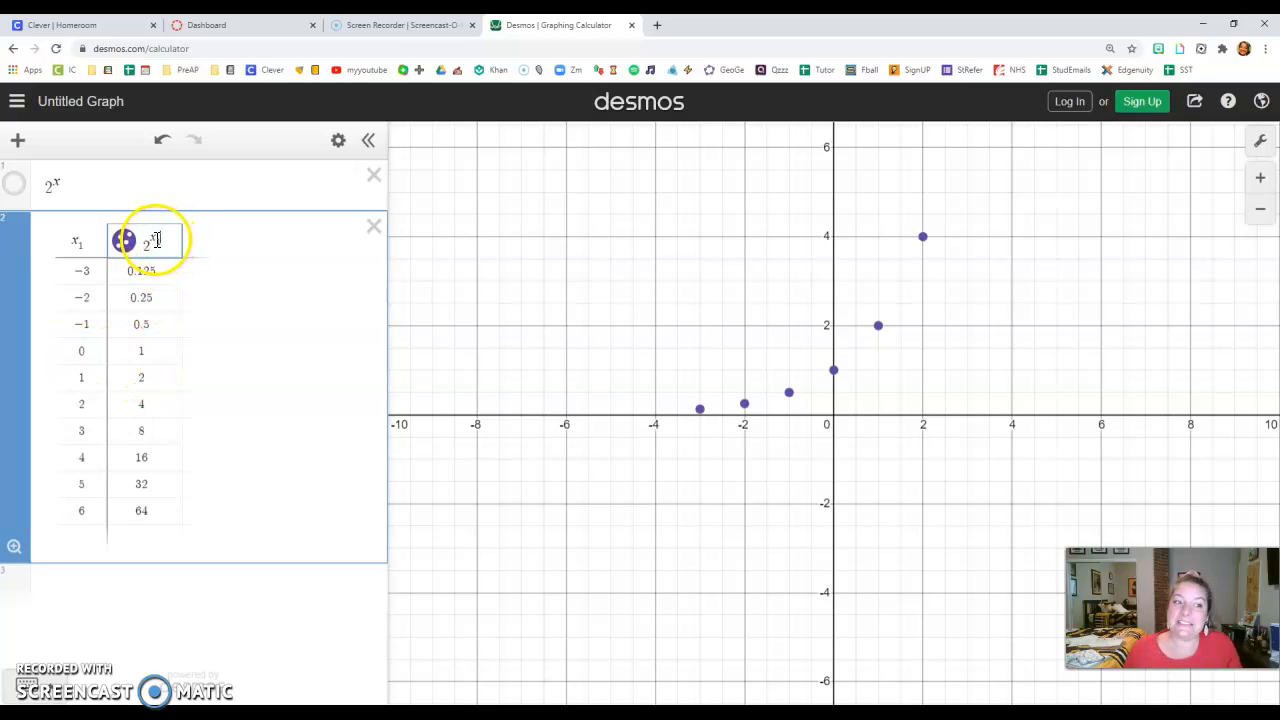
- Inspect the table entry for x = 0 and show coordinate labels for the points at x = 0 and x = 1
{"action": "left_click", "coordinate": [104, 350]}
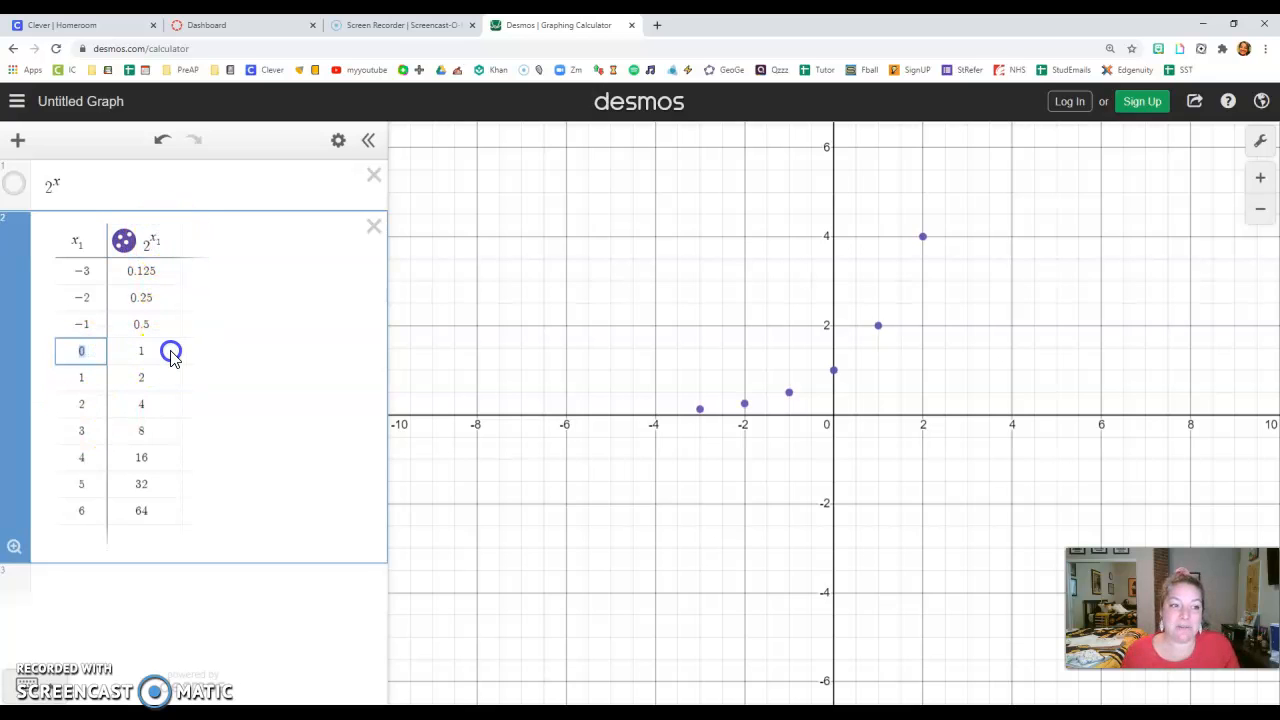
{"action": "left_click", "coordinate": [835, 371]}
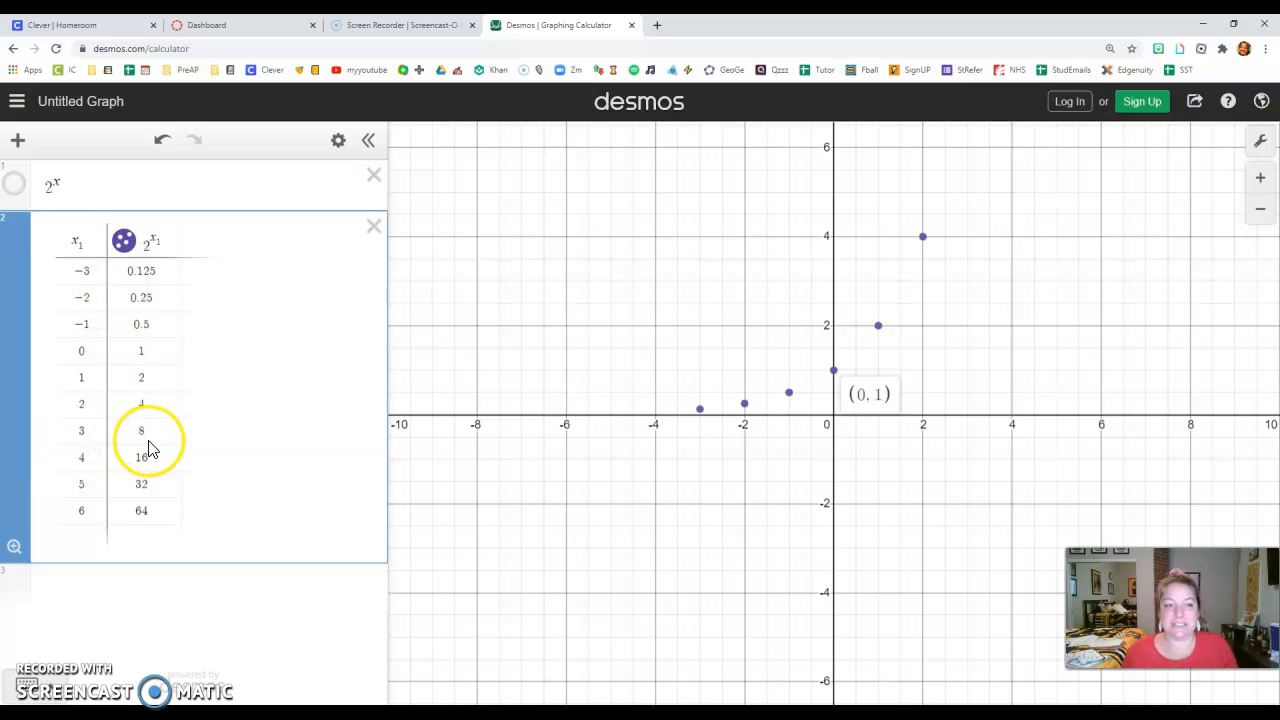
{"action": "left_click", "coordinate": [880, 327]}
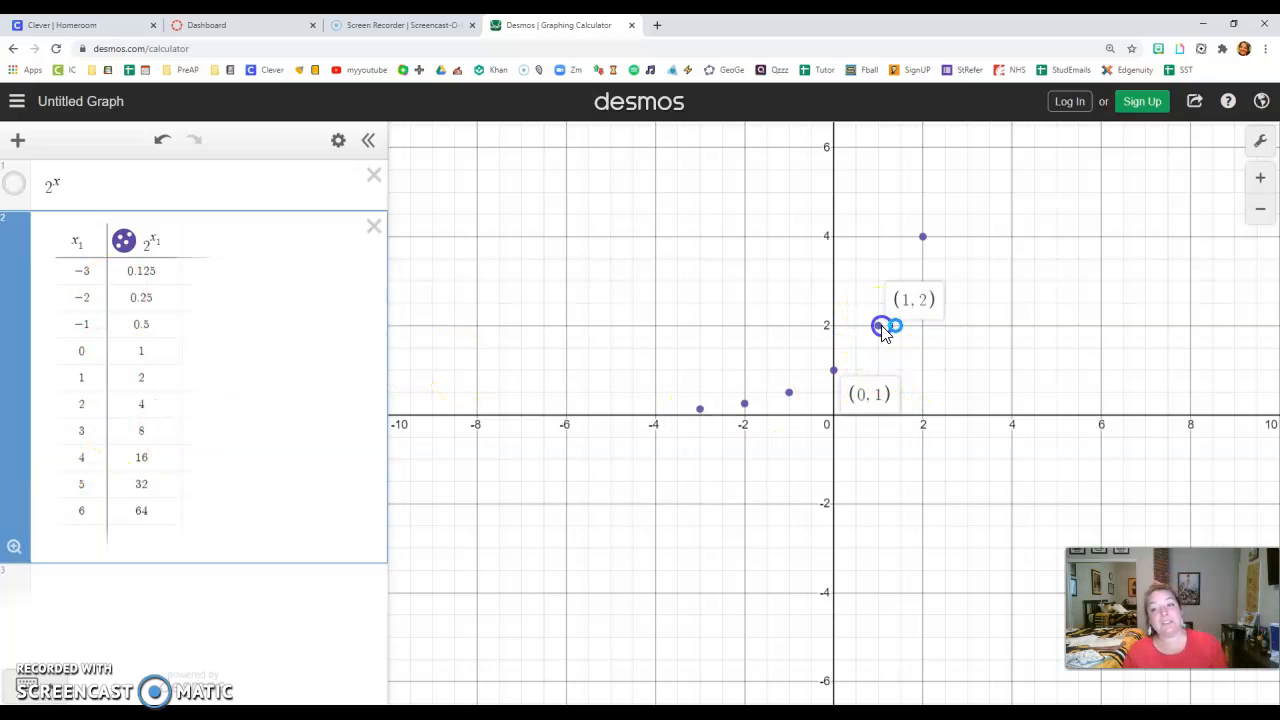
- Turn on connecting lines for the table's plotted points
{"action": "left_click", "coordinate": [124, 243]}
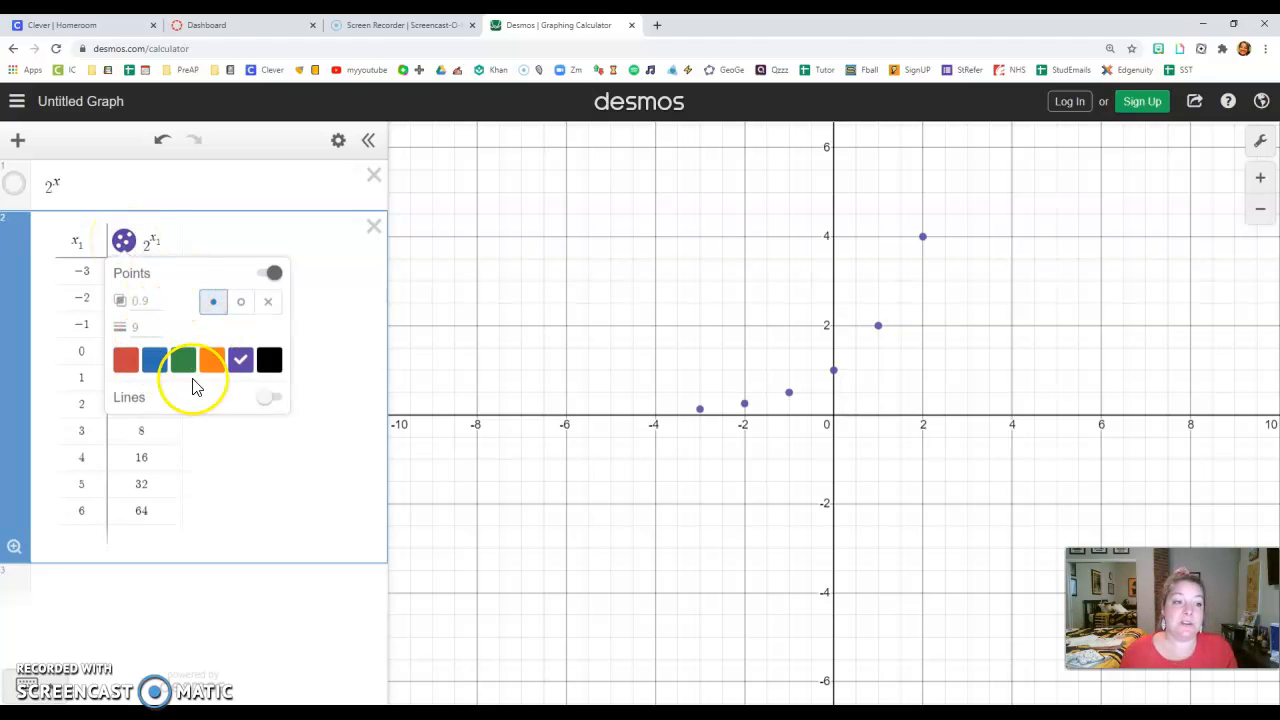
{"action": "left_click", "coordinate": [352, 257]}
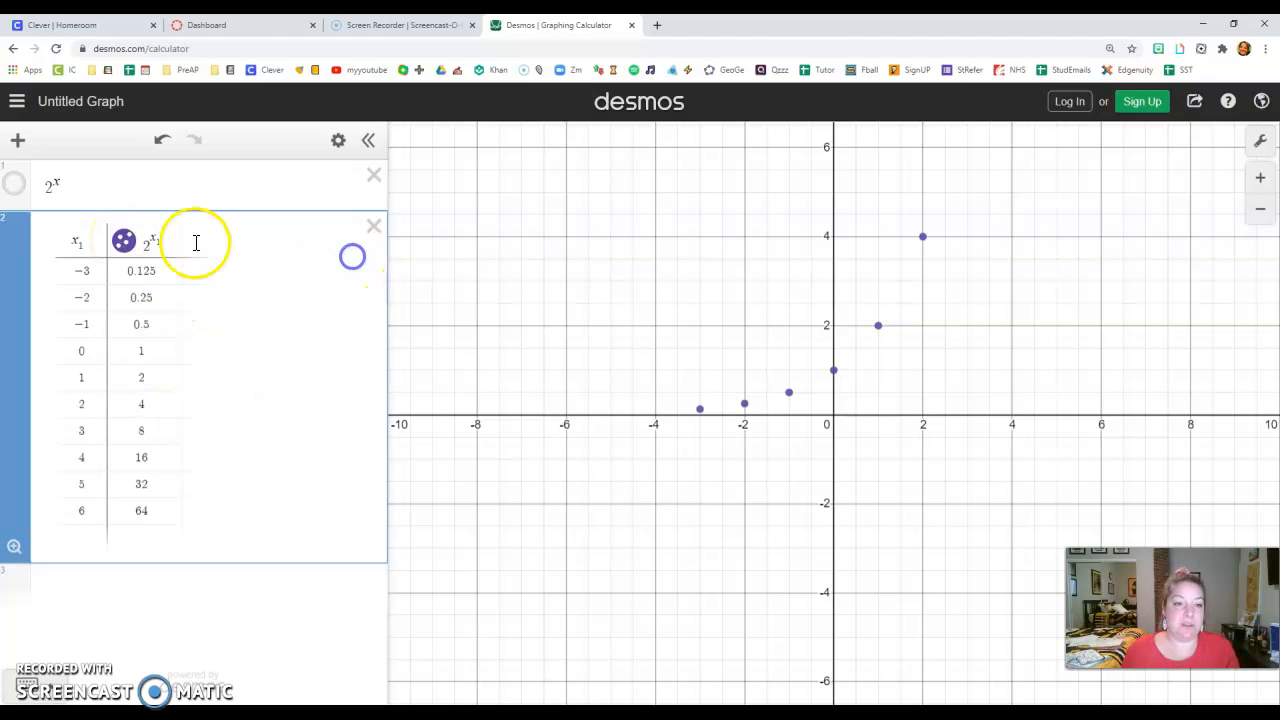
{"action": "left_click", "coordinate": [125, 243]}
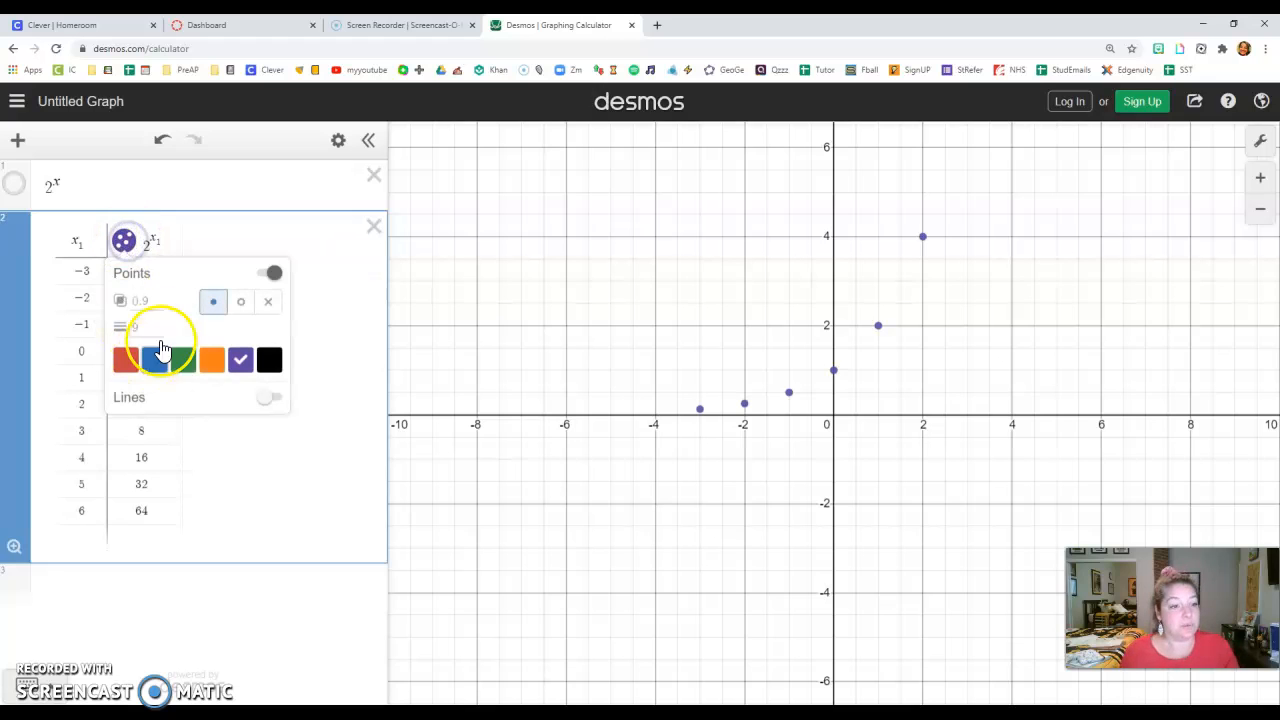
{"action": "left_click", "coordinate": [269, 400]}
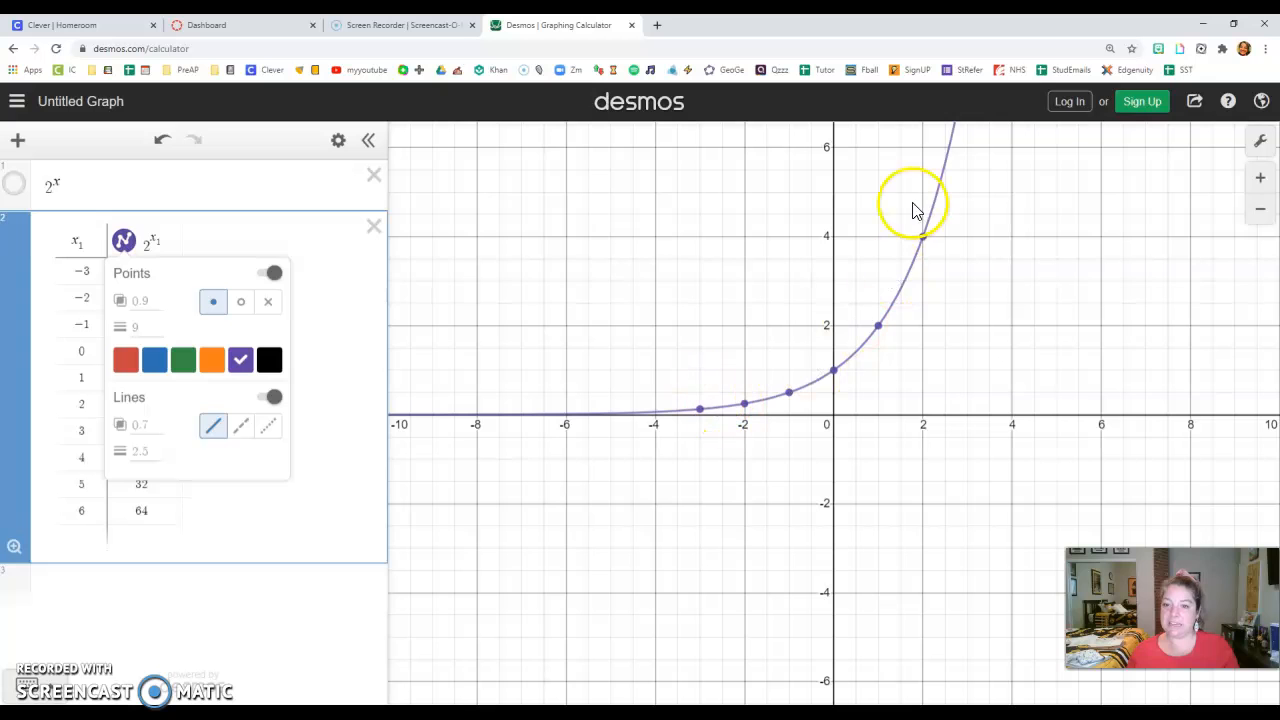
{"action": "left_click", "coordinate": [366, 343]}
- Examine the curve's steep growth and the table's plotted points up to x = 6
{"action": "left_click_drag", "start_coordinate": [888, 408], "coordinate": [752, 545]}
{"action": "scroll", "coordinate": [873, 512], "scroll_direction": "down", "scroll_amount": 3}
{"action": "scroll", "coordinate": [873, 512], "scroll_direction": "down", "scroll_amount": 3}
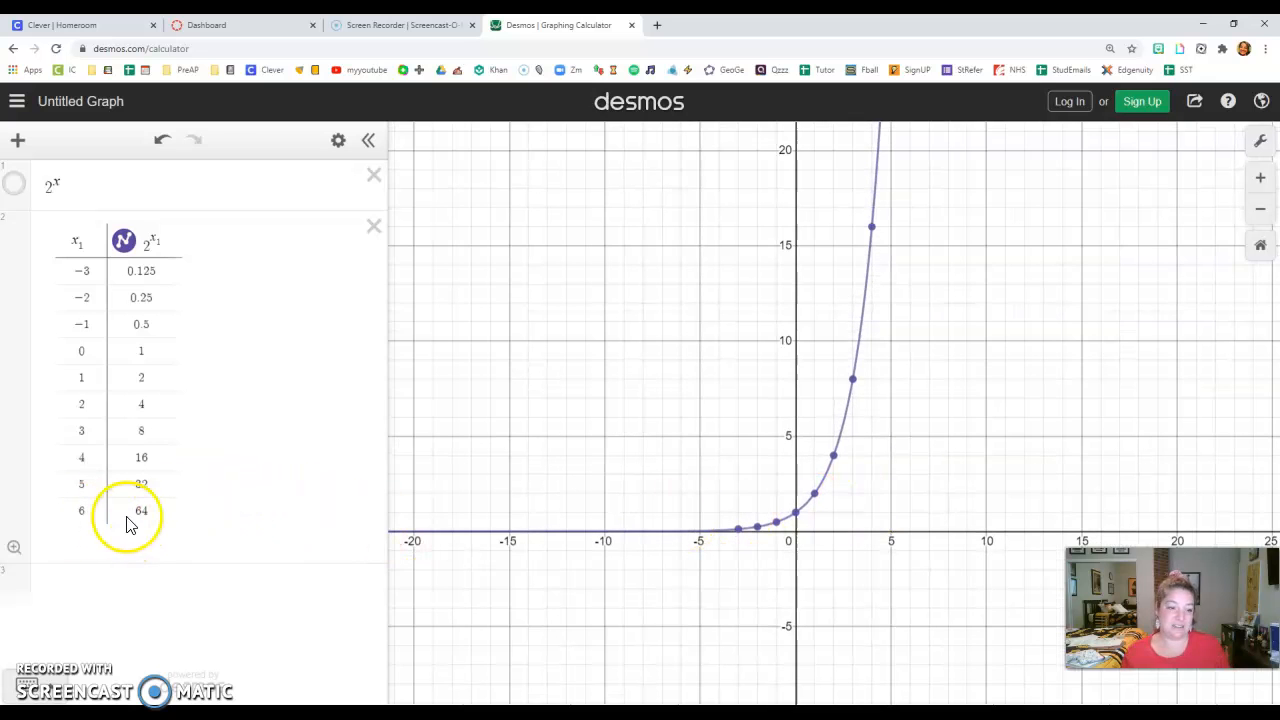
{"action": "scroll", "coordinate": [888, 430], "scroll_direction": "down", "scroll_amount": 2}
{"action": "scroll", "coordinate": [900, 415], "scroll_direction": "down", "scroll_amount": 5}
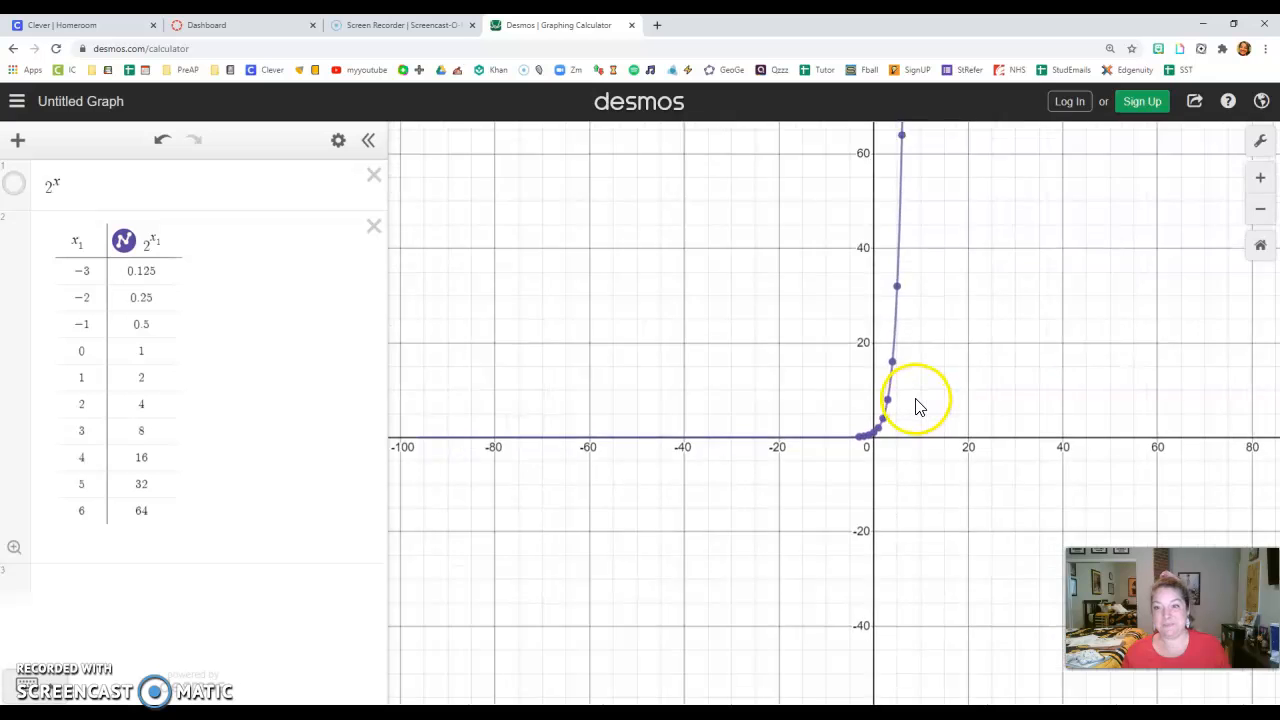
{"action": "left_click_drag", "start_coordinate": [1012, 287], "coordinate": [849, 298]}
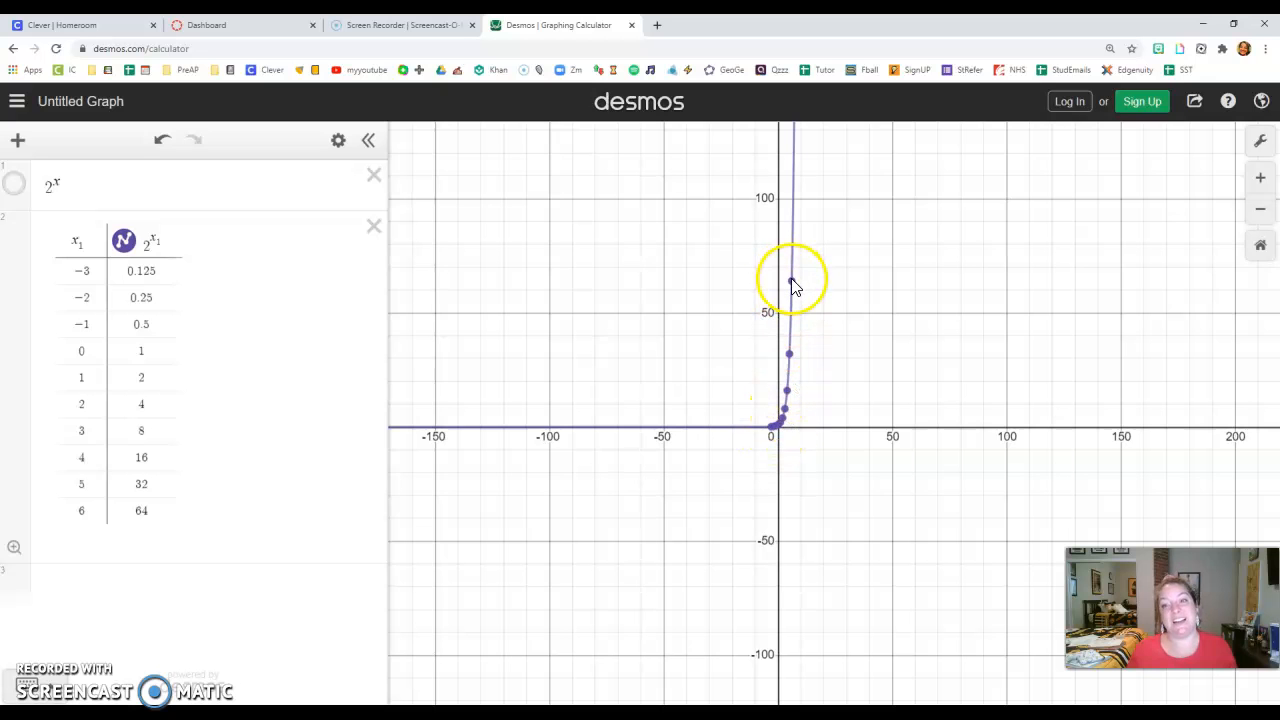
{"action": "scroll", "coordinate": [794, 400], "scroll_direction": "up", "scroll_amount": 10}
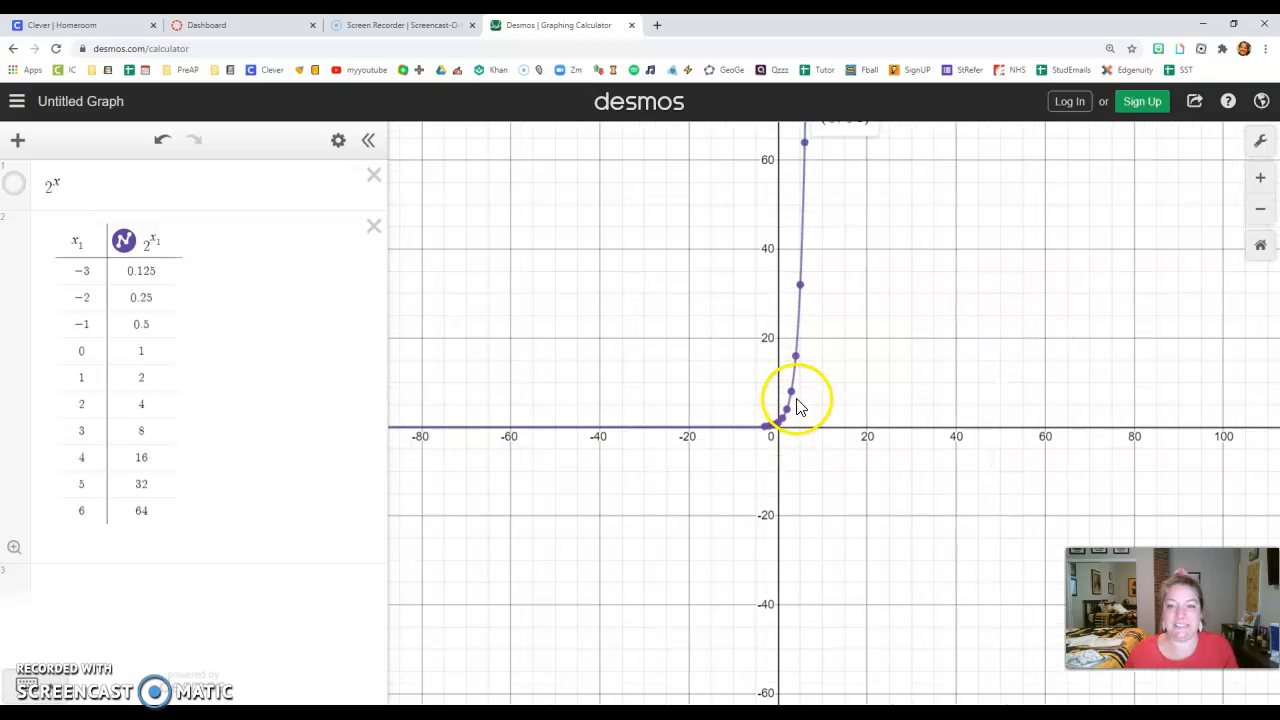
{"action": "scroll", "coordinate": [797, 400], "scroll_direction": "up", "scroll_amount": 2}
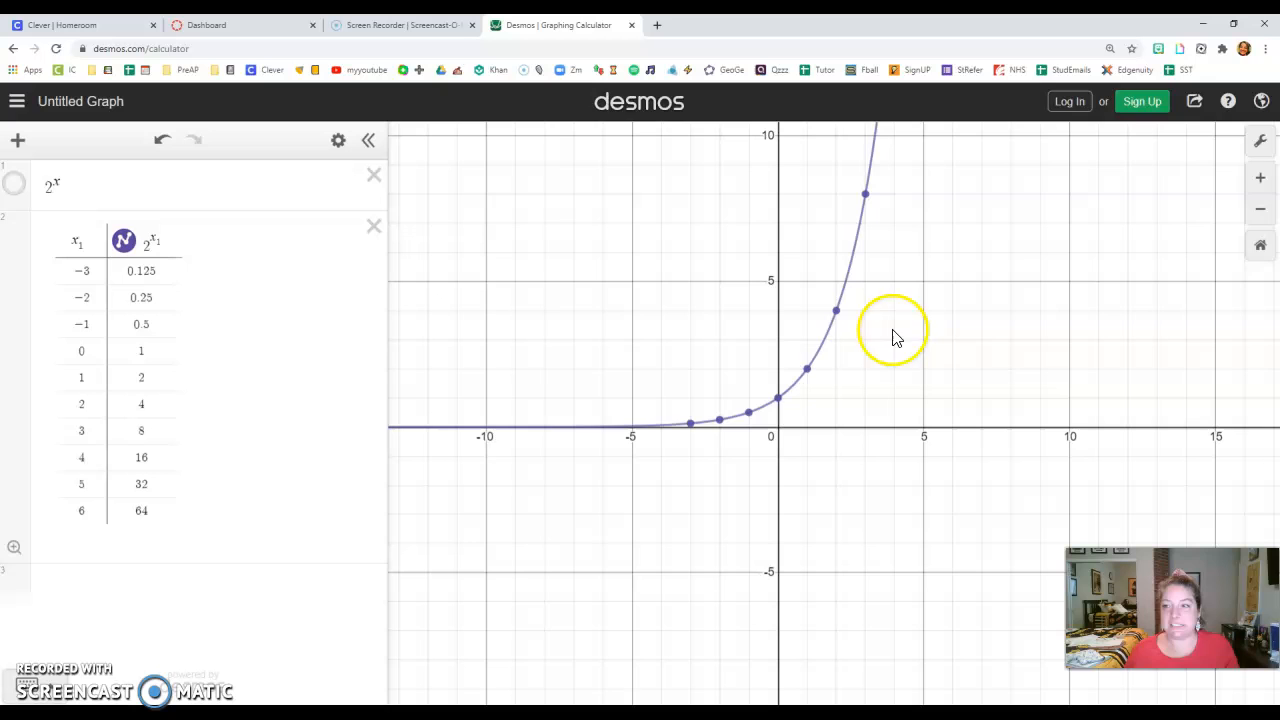
- Show the coordinate labels of the plotted points from x = -3 to x = 3
{"action": "left_click", "coordinate": [1260, 247]}
{"action": "left_click_drag", "start_coordinate": [990, 358], "coordinate": [915, 462]}
{"action": "left_click", "coordinate": [594, 542]}
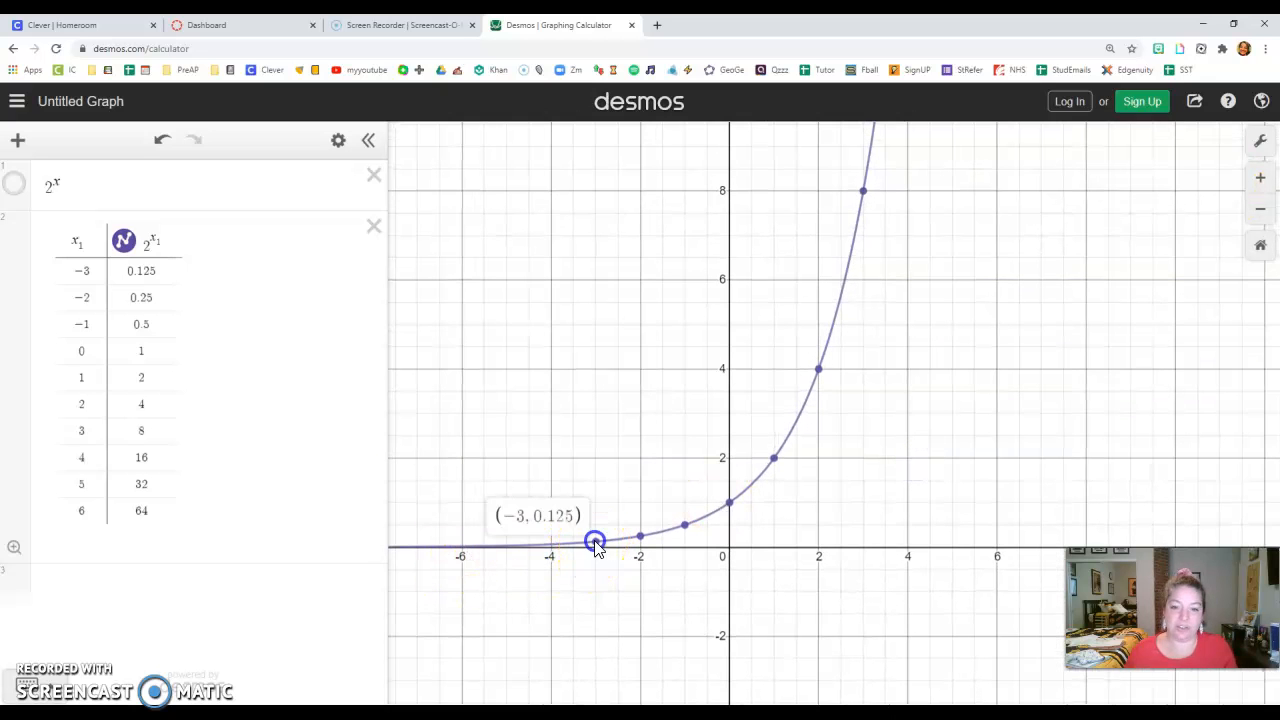
{"action": "left_click", "coordinate": [642, 537]}
{"action": "left_click", "coordinate": [687, 526]}
{"action": "left_click", "coordinate": [731, 505]}
{"action": "left_click", "coordinate": [773, 458]}
{"action": "left_click", "coordinate": [819, 369]}
{"action": "left_click", "coordinate": [862, 190]}
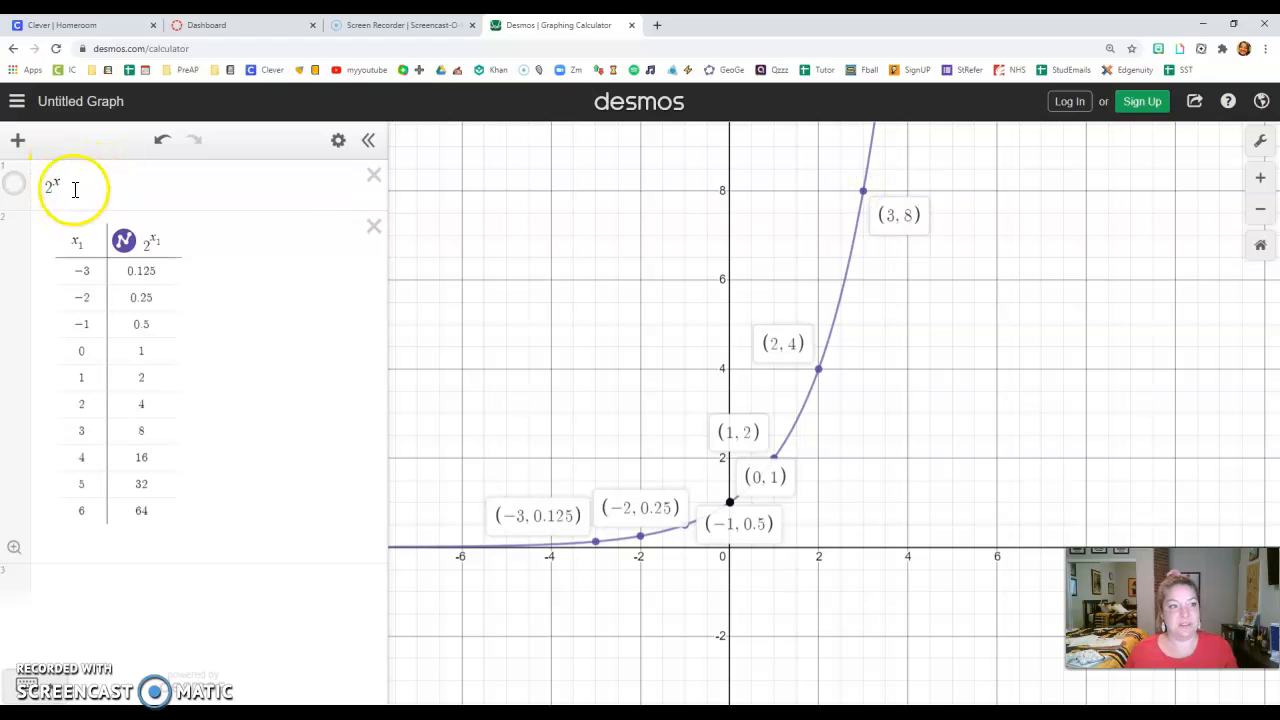
- Make the 2^x curve visible again, delete the table, and select the 2^x expression for editing
{"action": "left_click", "coordinate": [16, 187]}
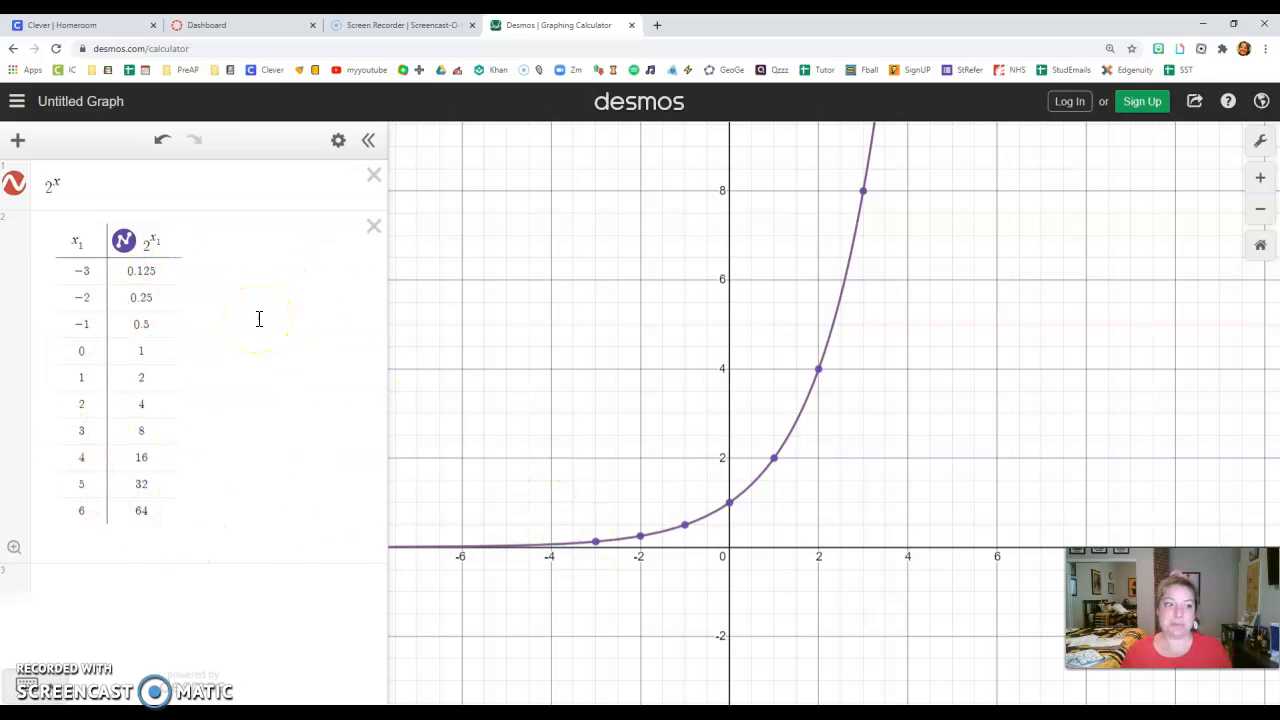
{"action": "left_click", "coordinate": [373, 227]}
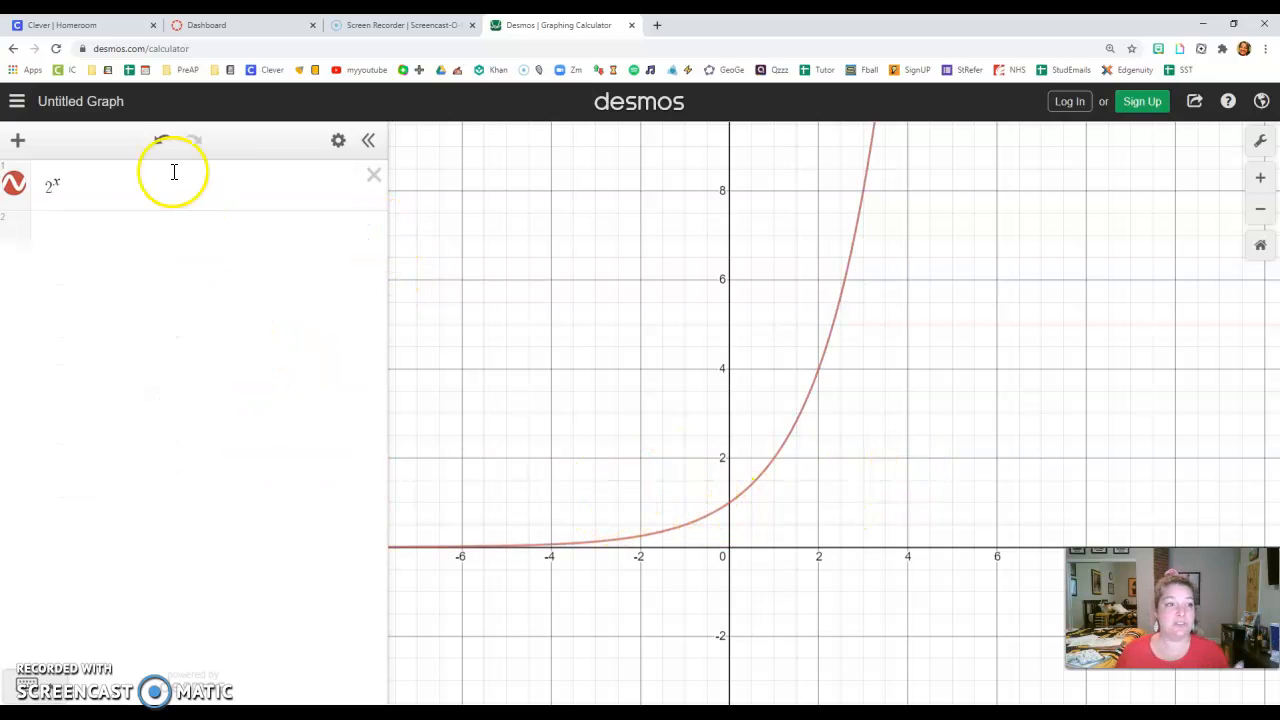
{"action": "left_click", "coordinate": [118, 188]}
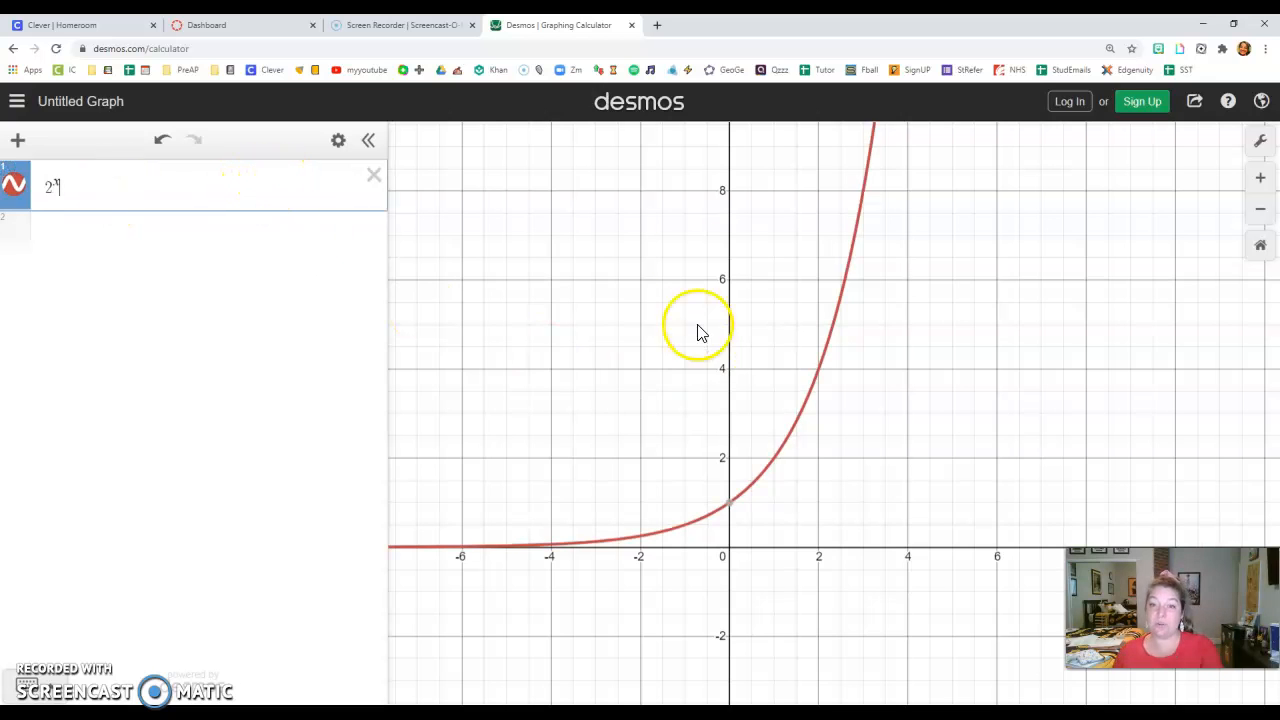
- Delete the 2^x expression and add an empty table in its place
{"action": "left_click", "coordinate": [373, 179]}
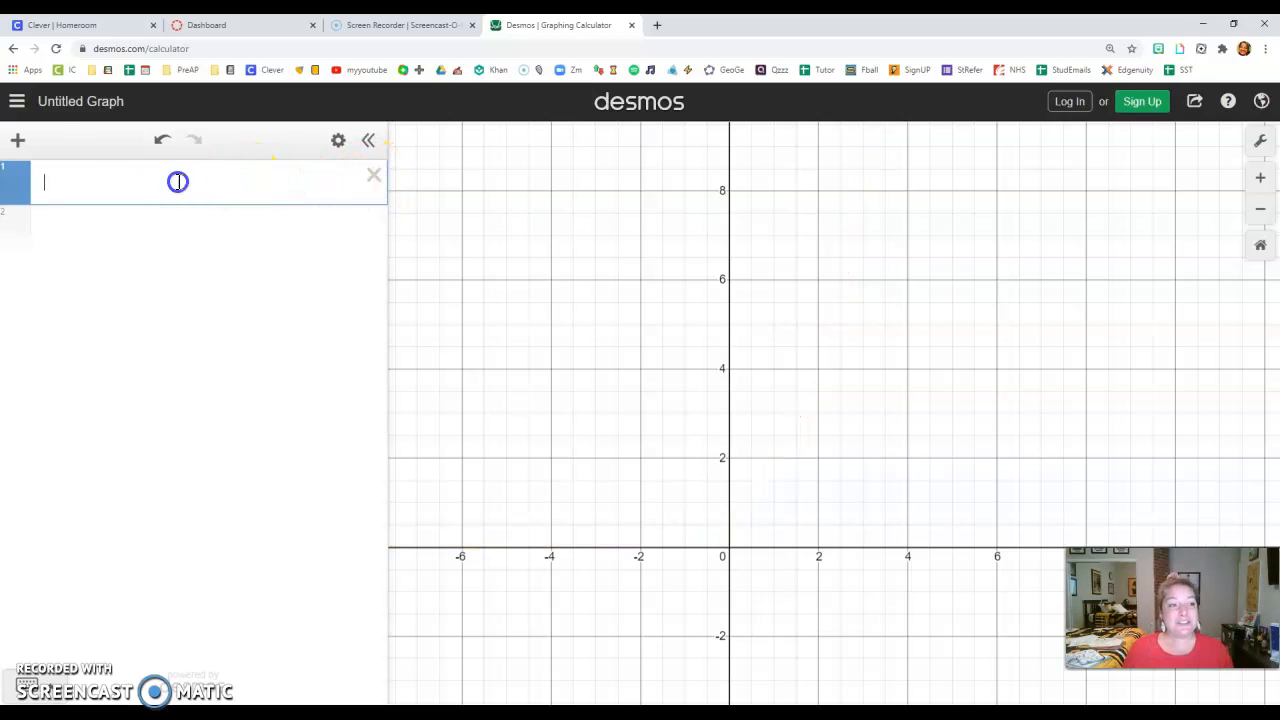
{"action": "left_click", "coordinate": [17, 140]}
{"action": "left_click", "coordinate": [66, 254]}
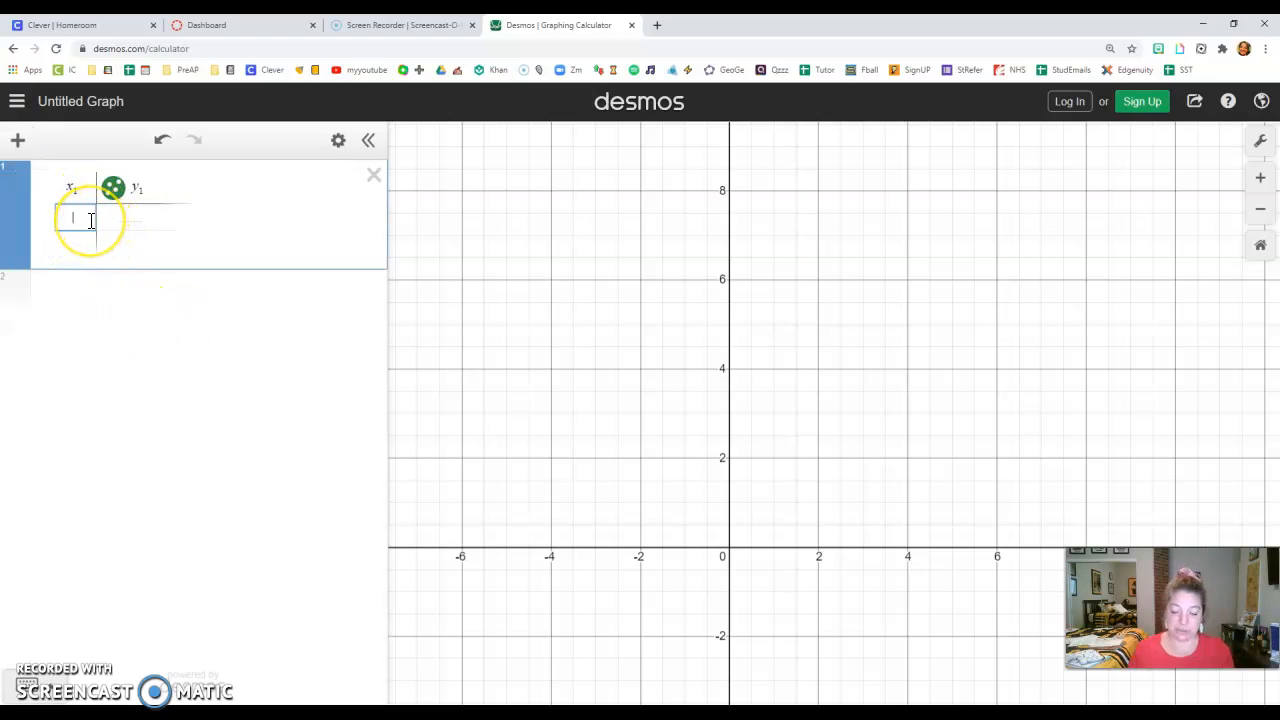
- Fill the table's x₁ column with the integers from -3 to 6
{"action": "type", "text": "-"}
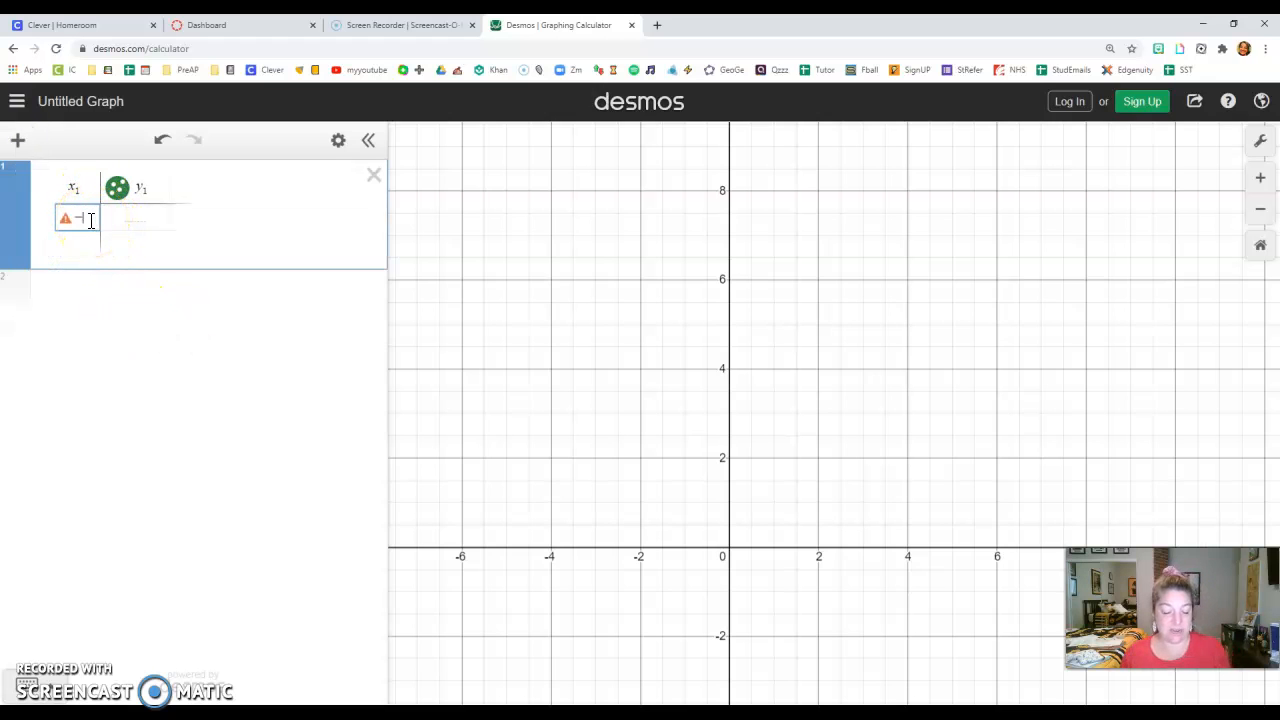
{"action": "type", "text": "8"}
{"action": "key", "text": "Return"}
{"action": "key", "text": "Return"}
{"action": "key", "text": "Return"}
{"action": "key", "text": "Return"}
{"action": "key", "text": "Return"}
{"action": "key", "text": "Return"}
{"action": "key", "text": "Return"}
{"action": "key", "text": "Return"}
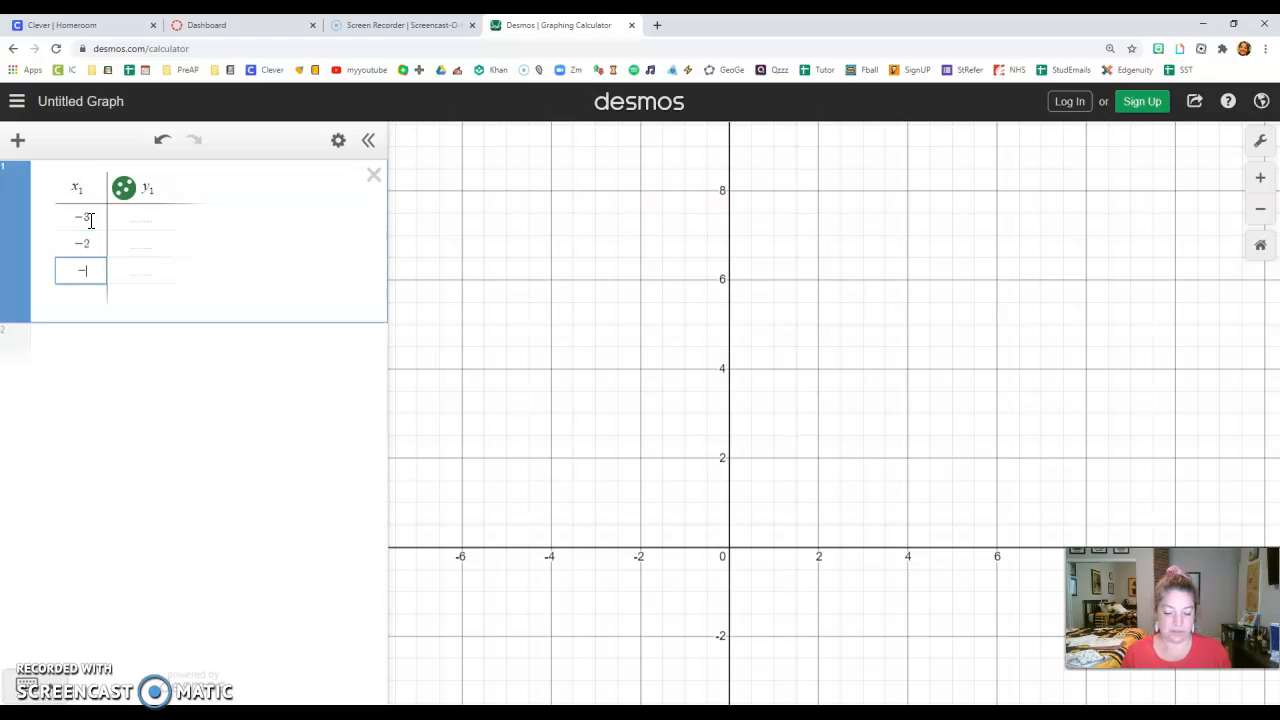
{"action": "key", "text": "Return"}
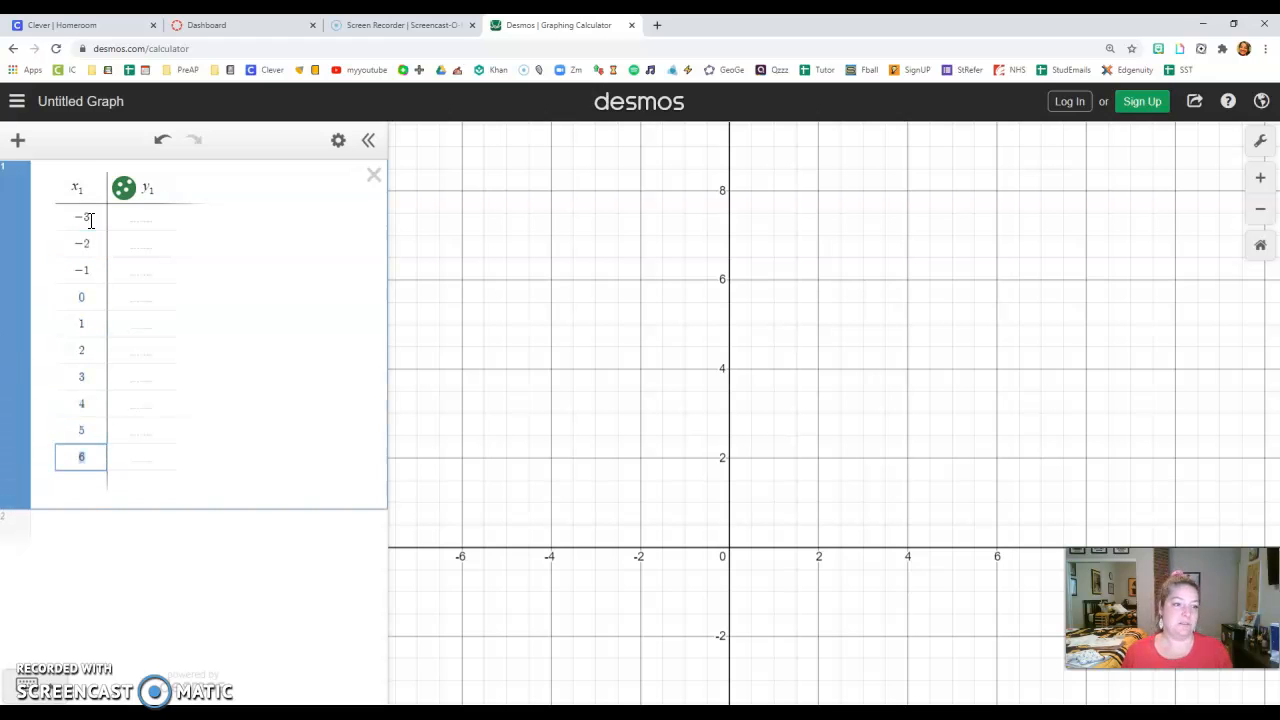
- Replace the table's y₁ heading with a power expression whose base is the fraction (1/2) in parentheses
{"action": "left_click", "coordinate": [149, 189]}
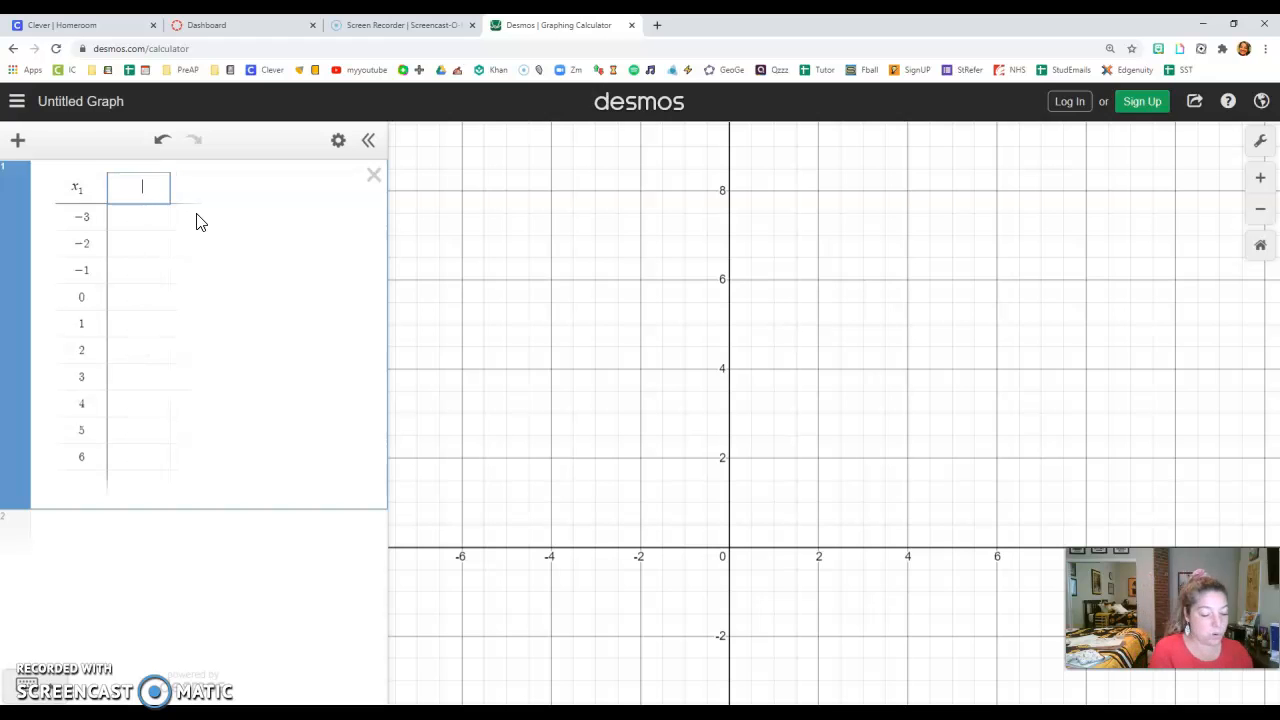
{"action": "type", "text": "(1/2"}
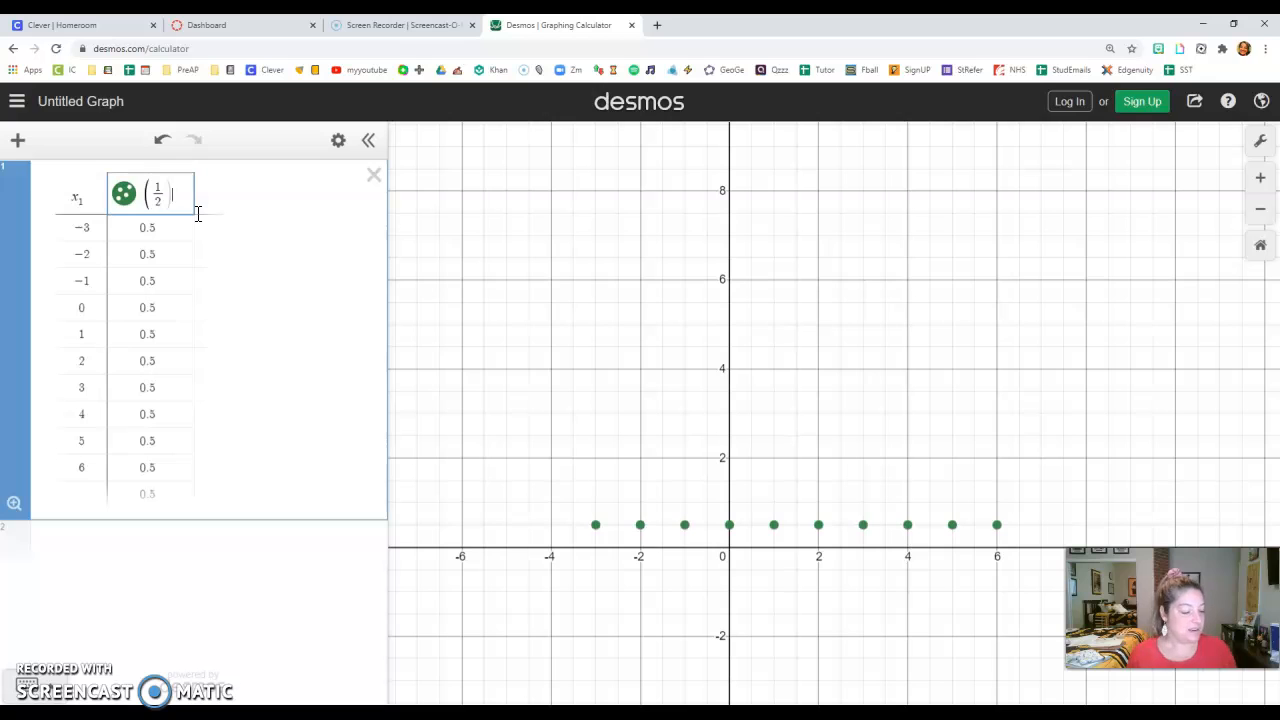
{"action": "type", "text": "^"}
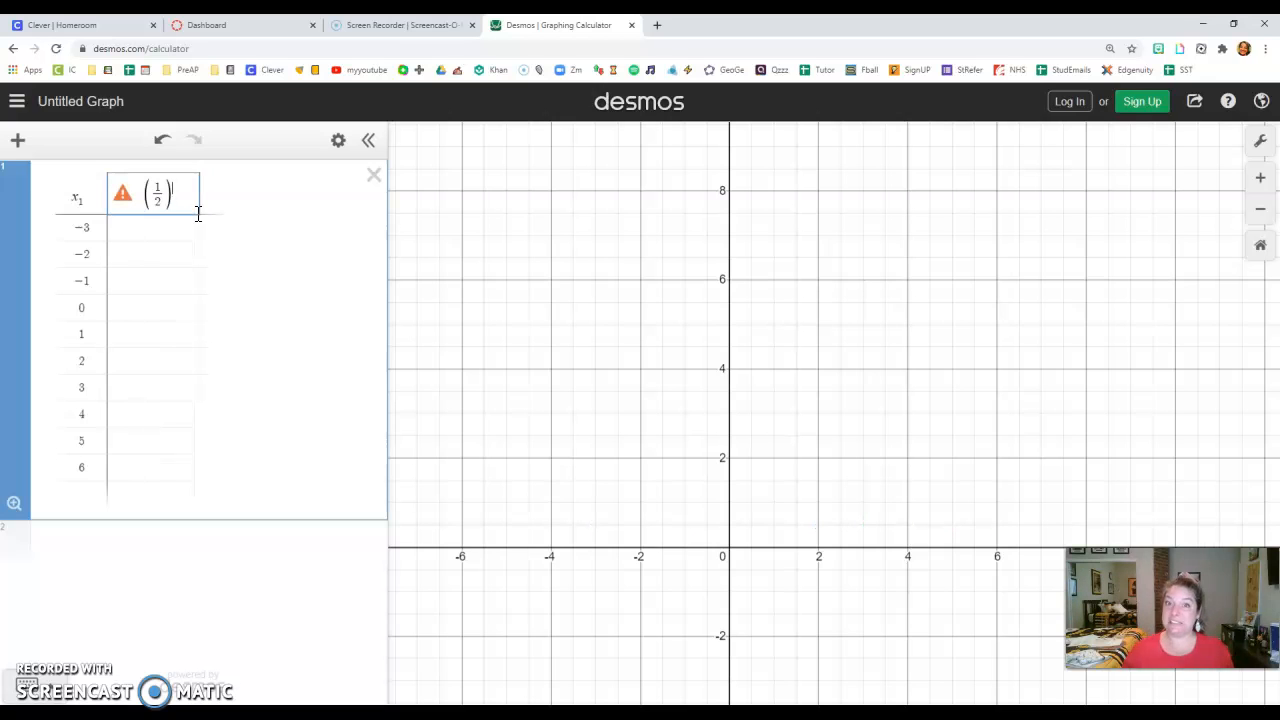